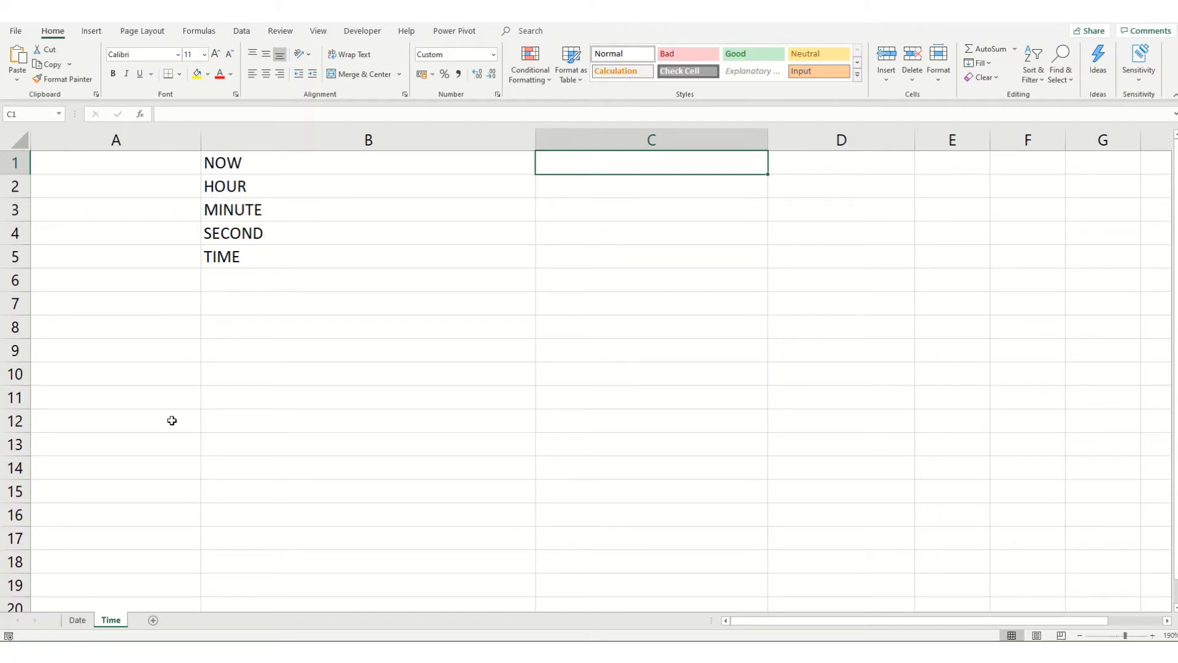
Step: Enter the NOW function in cell C1 of the Time sheet
{"action": "left_click", "coordinate": [77, 621]}
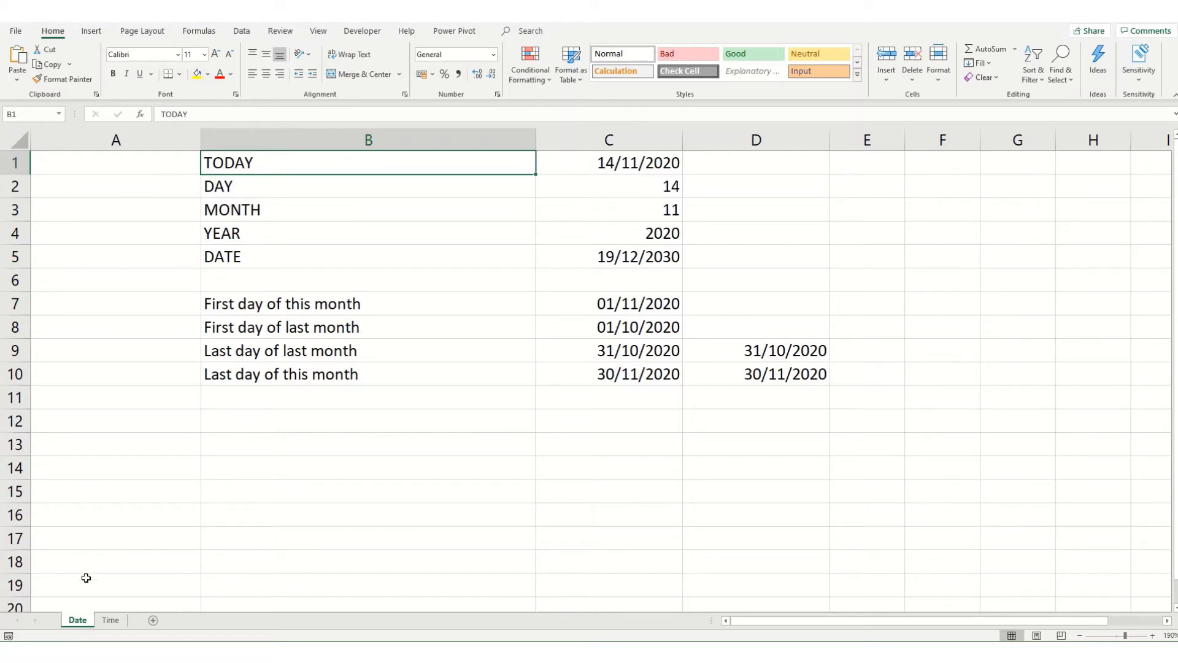
{"action": "left_click", "coordinate": [111, 620]}
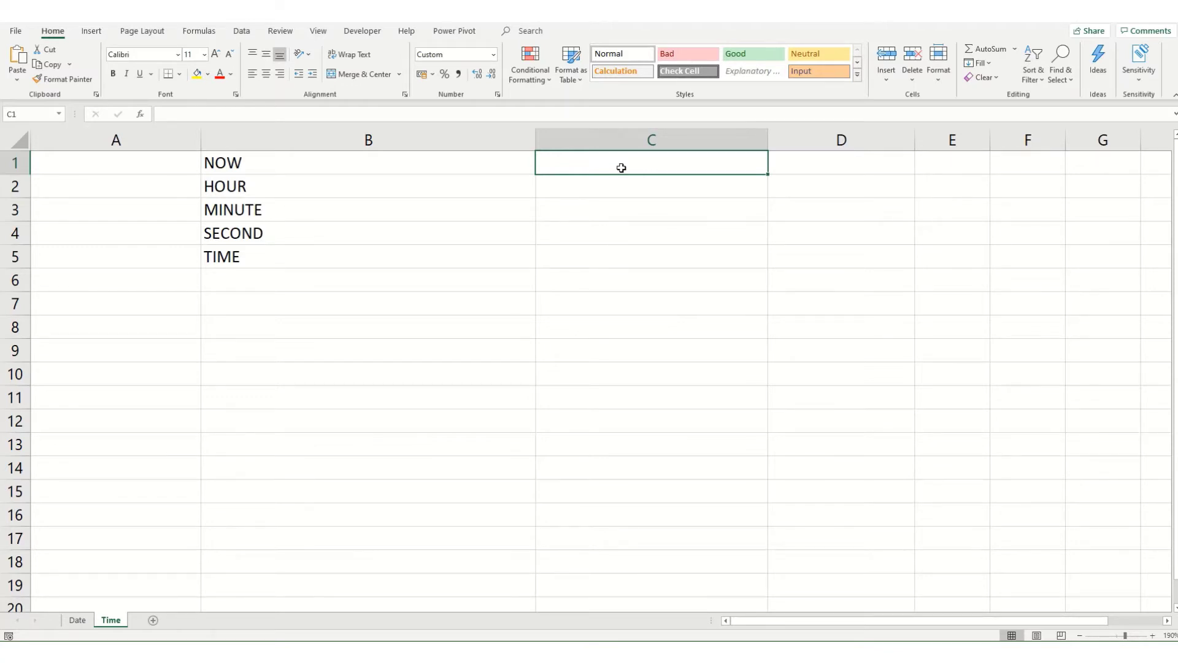
{"action": "type", "text": "=now"}
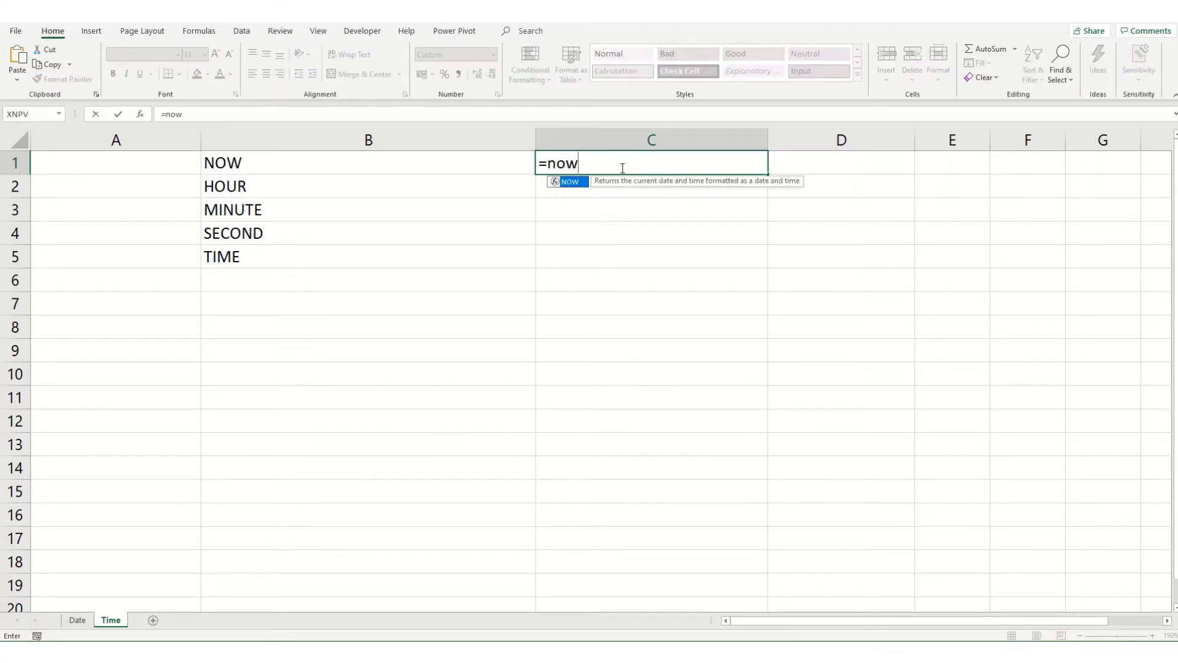
{"action": "key", "text": "Tab"}
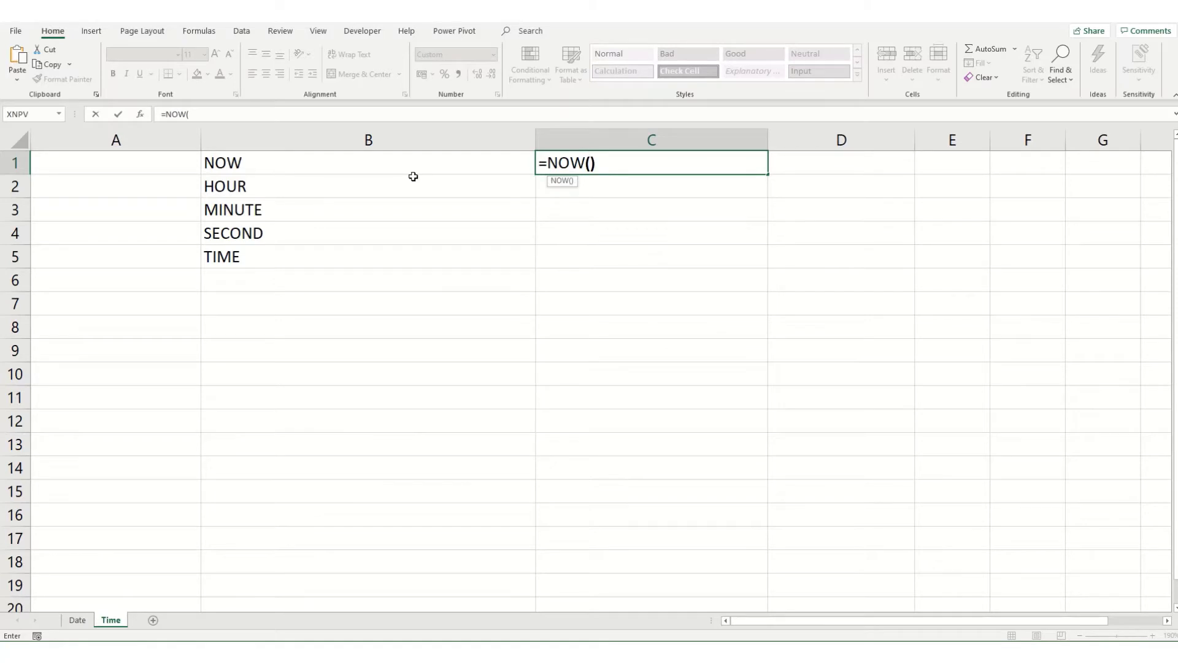
{"action": "key", "text": "Return"}
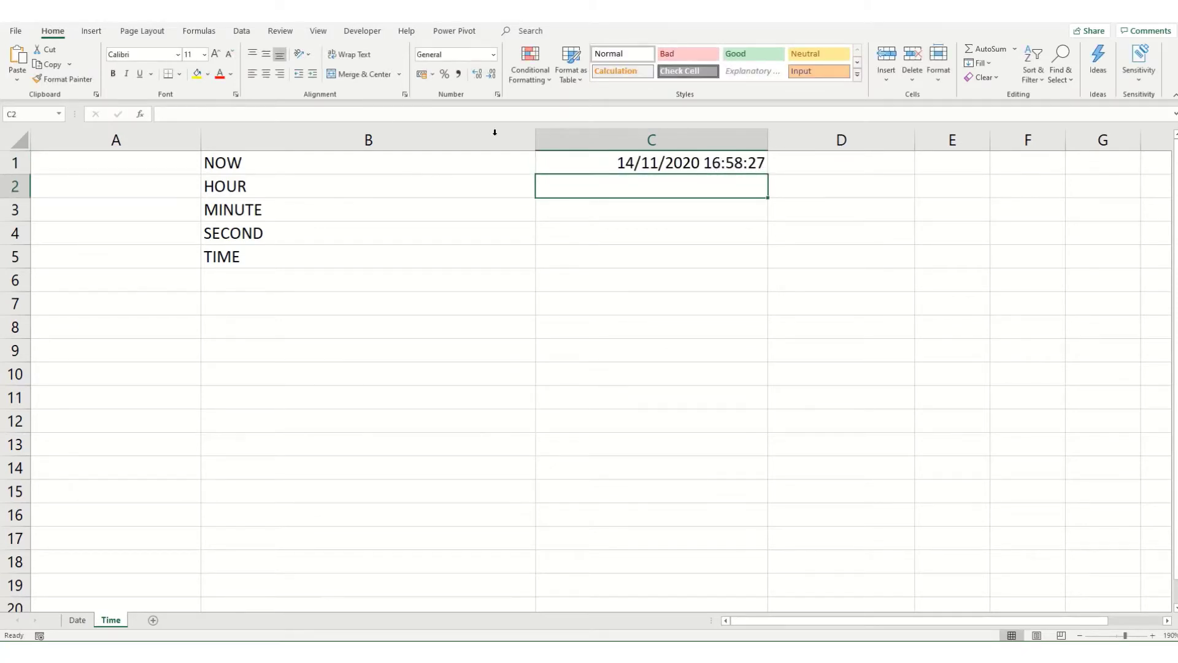
Step: Check the custom number format applied to the date and time in cell C1
{"action": "key", "text": "Up"}
{"action": "left_click", "coordinate": [497, 93]}
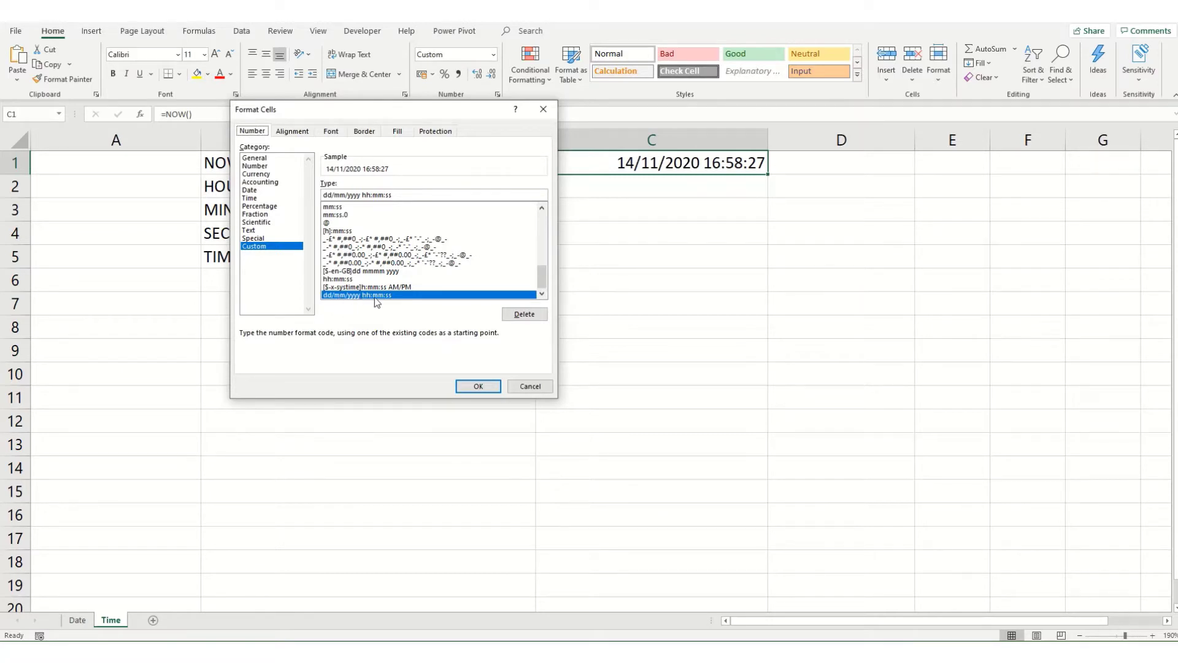
{"action": "left_click", "coordinate": [478, 386]}
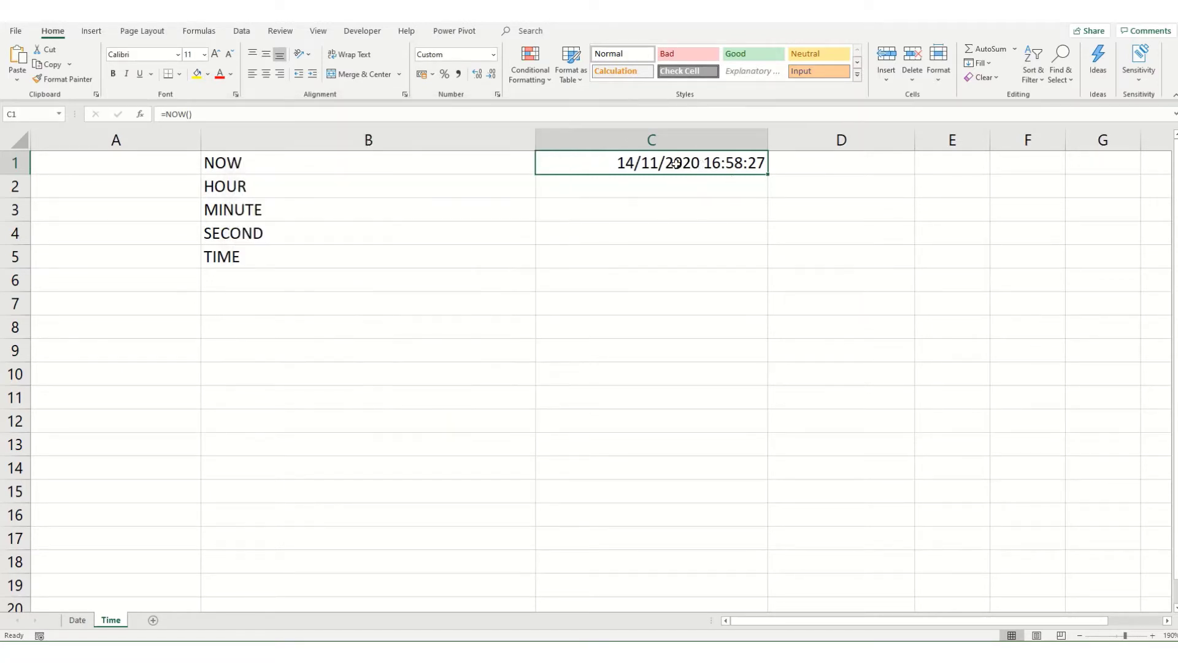
{"action": "key", "text": "Return"}
Step: Enter an HOUR formula in C2 that extracts the hour from the date and time in C1
{"action": "left_click_drag", "start_coordinate": [231, 184], "coordinate": [288, 238]}
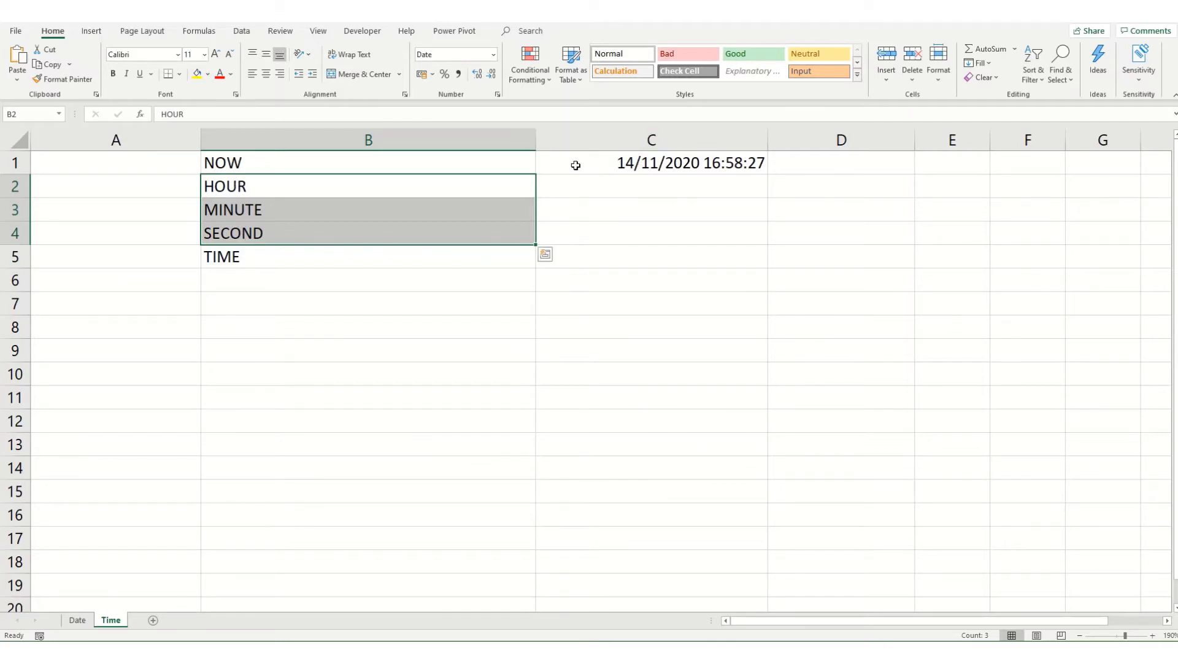
{"action": "left_click", "coordinate": [603, 188]}
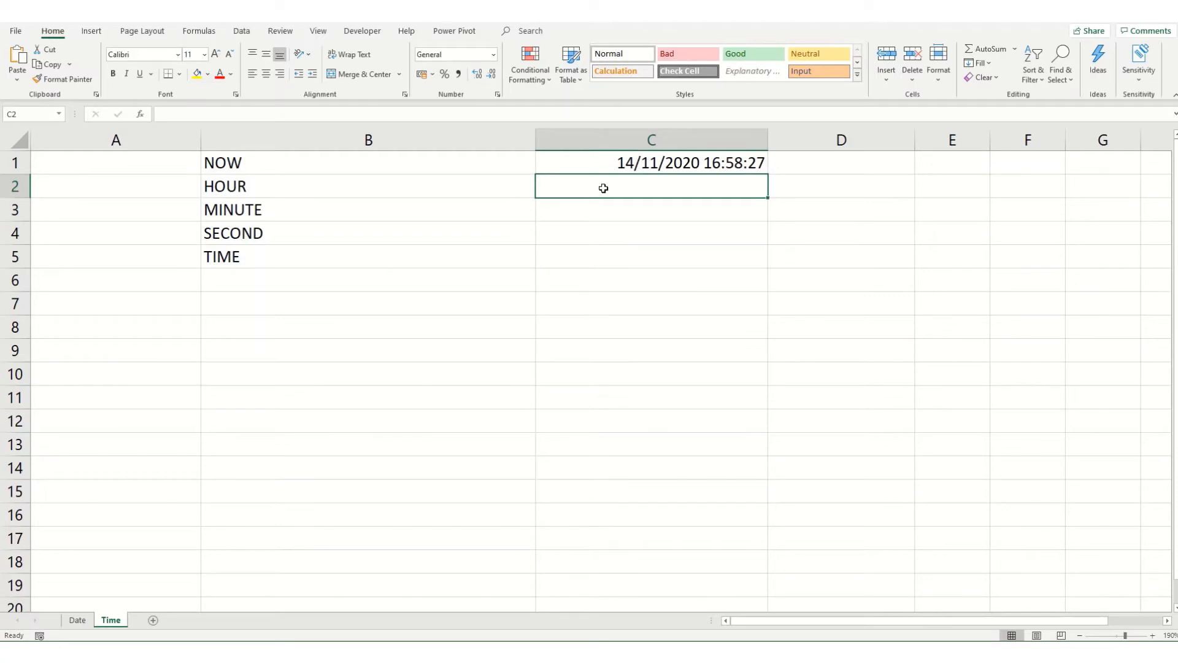
{"action": "type", "text": "=hour"}
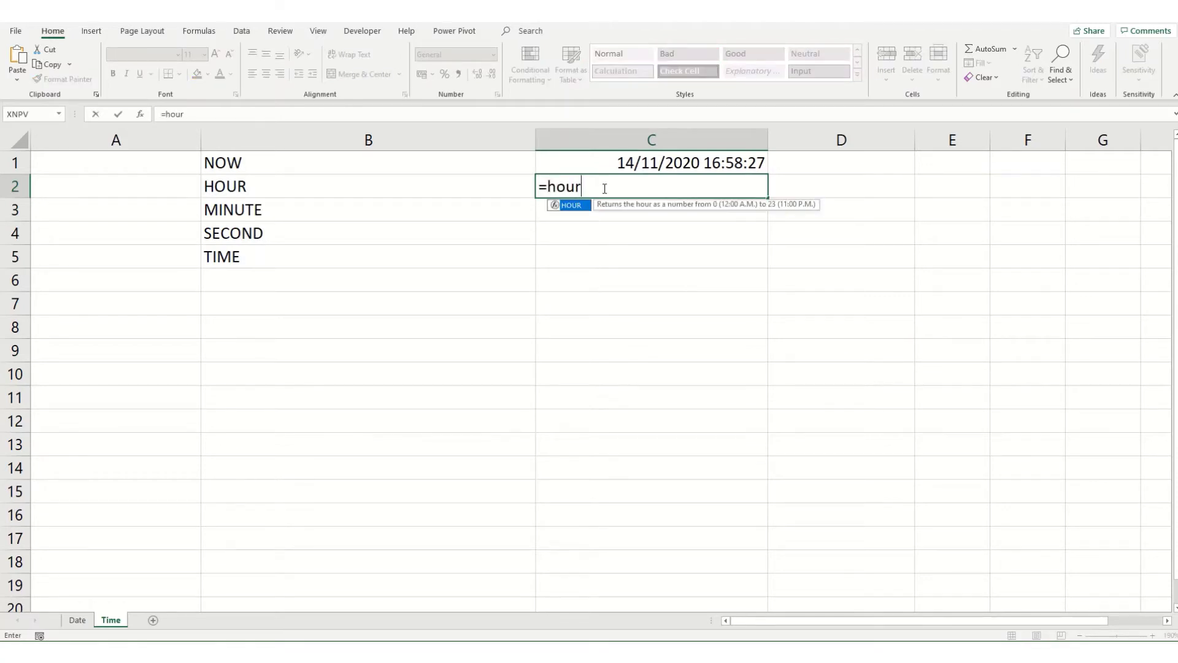
{"action": "key", "text": "Tab"}
{"action": "left_click", "coordinate": [598, 164]}
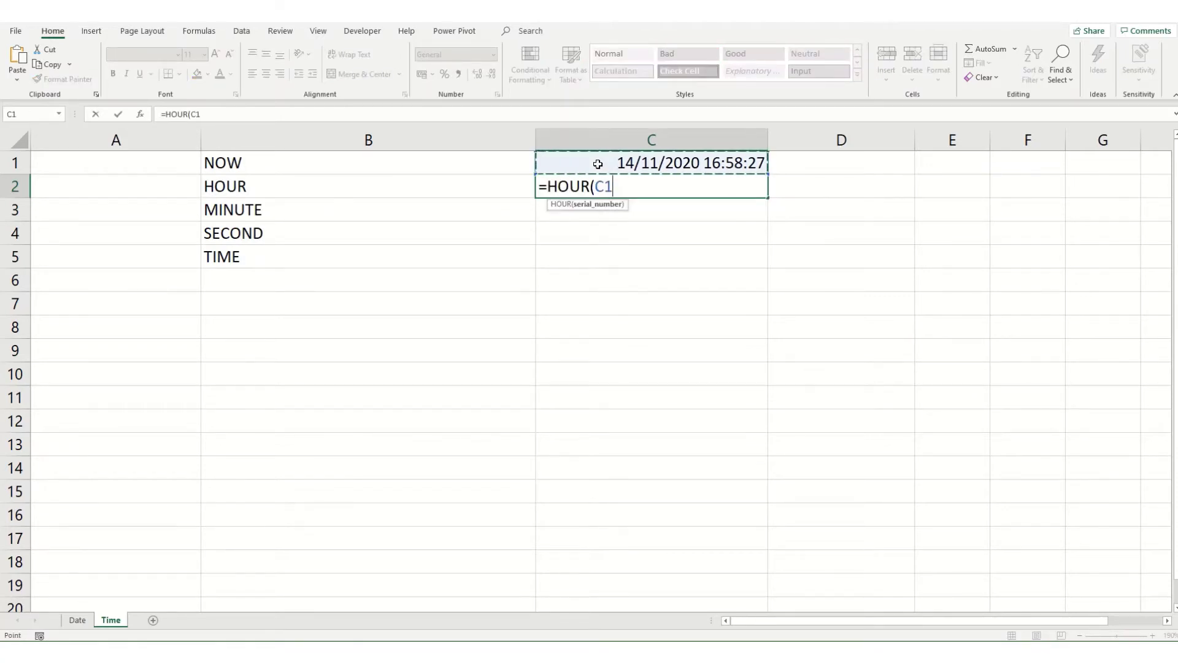
{"action": "key", "text": "Return"}
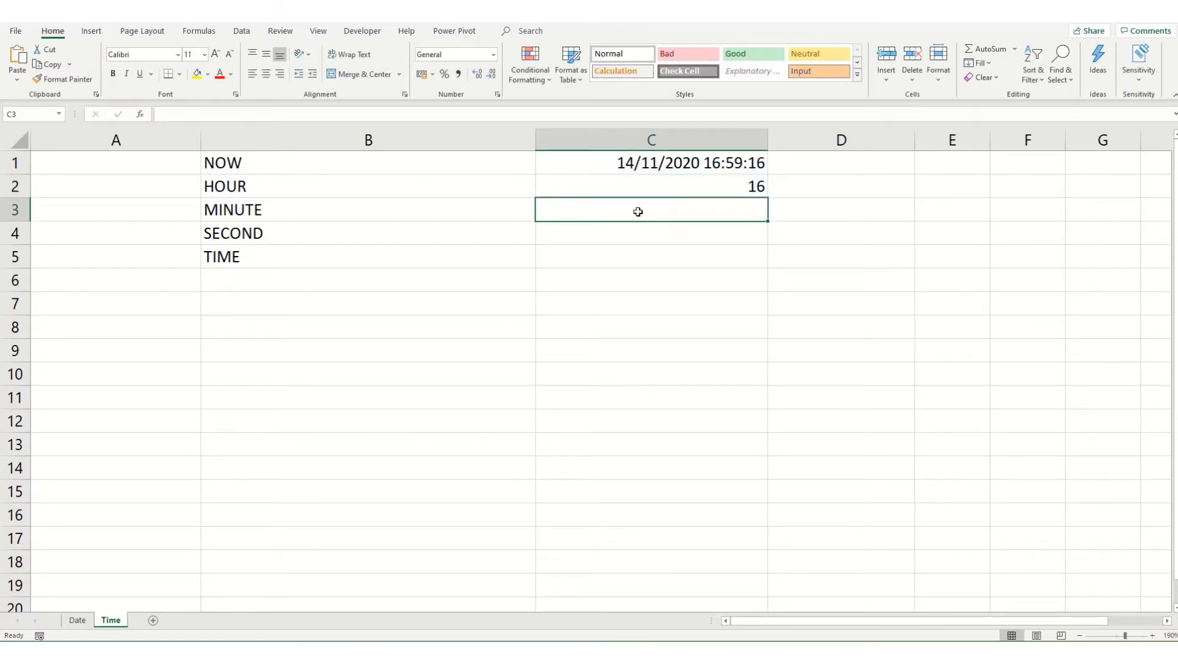
Step: Enter a MINUTE formula in C3 that extracts the minutes from C1
{"action": "type", "text": "=min"}
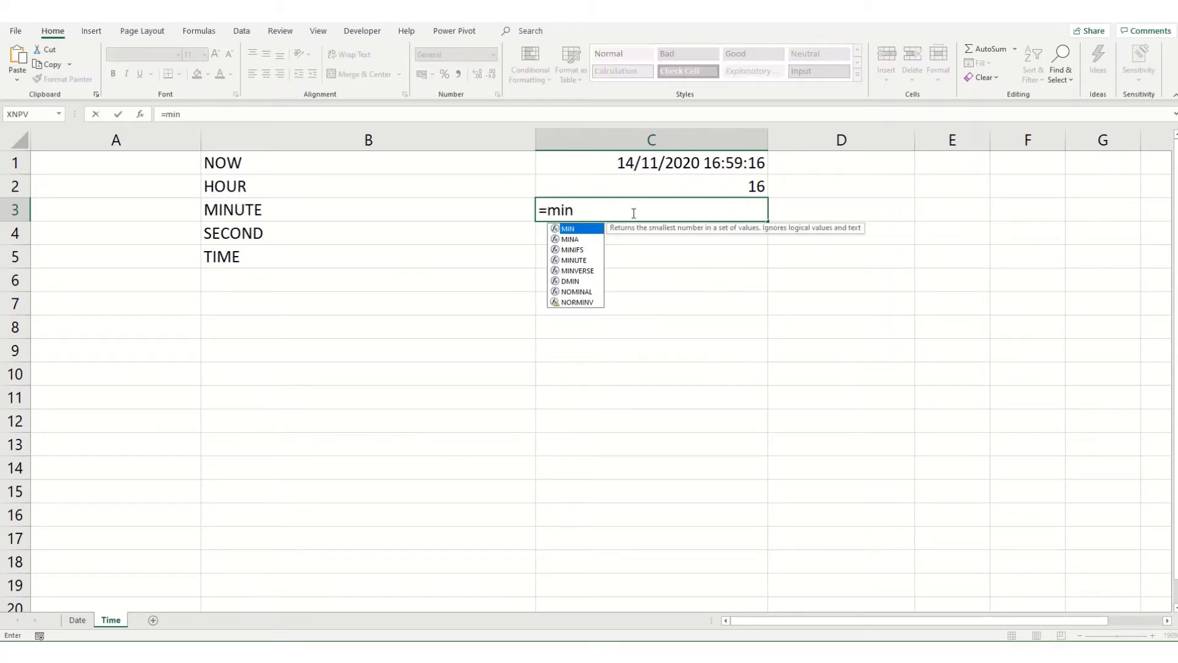
{"action": "type", "text": "ut"}
{"action": "key", "text": "Tab"}
{"action": "left_click", "coordinate": [646, 170]}
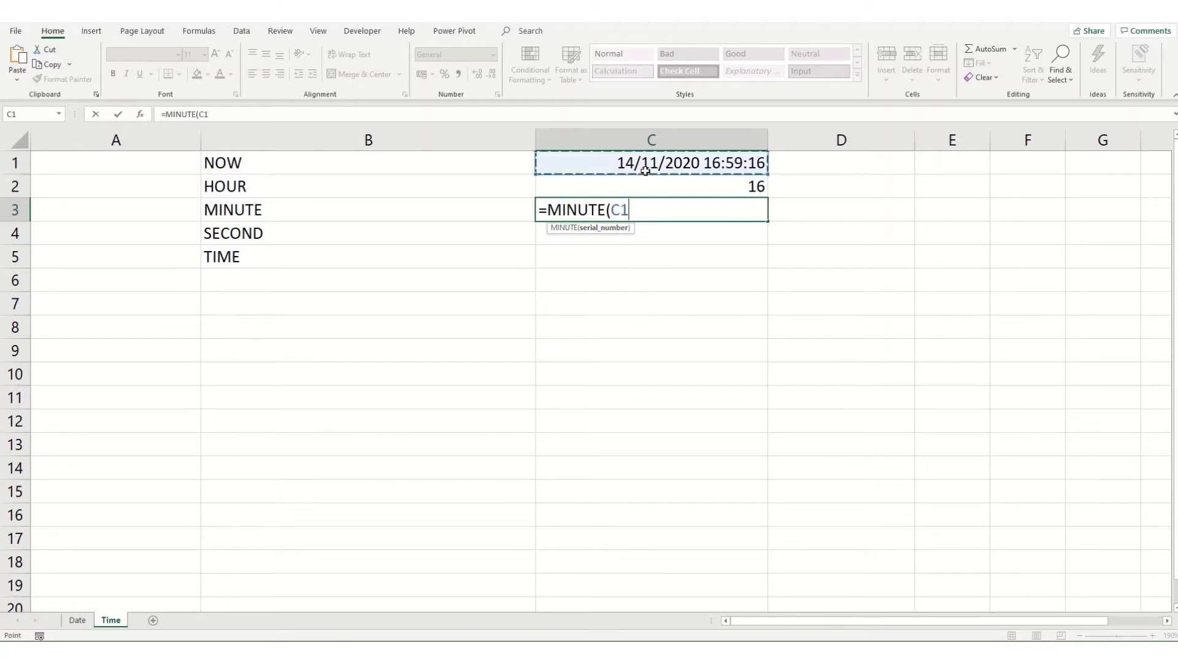
{"action": "key", "text": "Return"}
Step: Enter a SECOND formula in C4 that extracts the seconds from C1
{"action": "type", "text": "=second"}
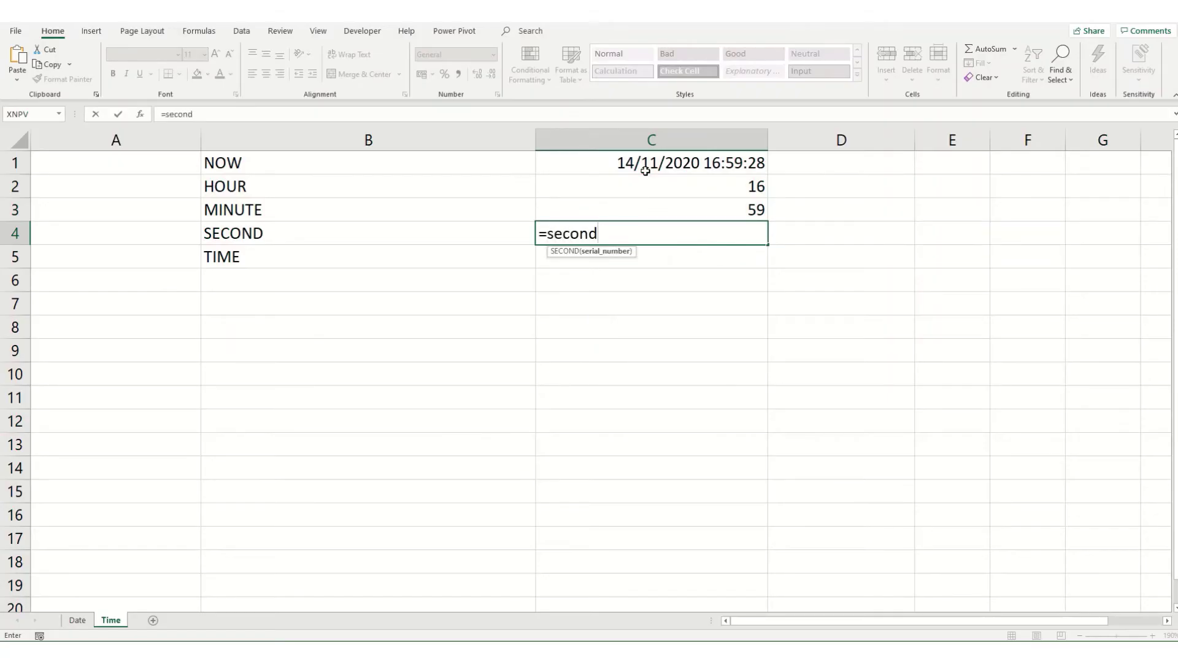
{"action": "key", "text": "Tab"}
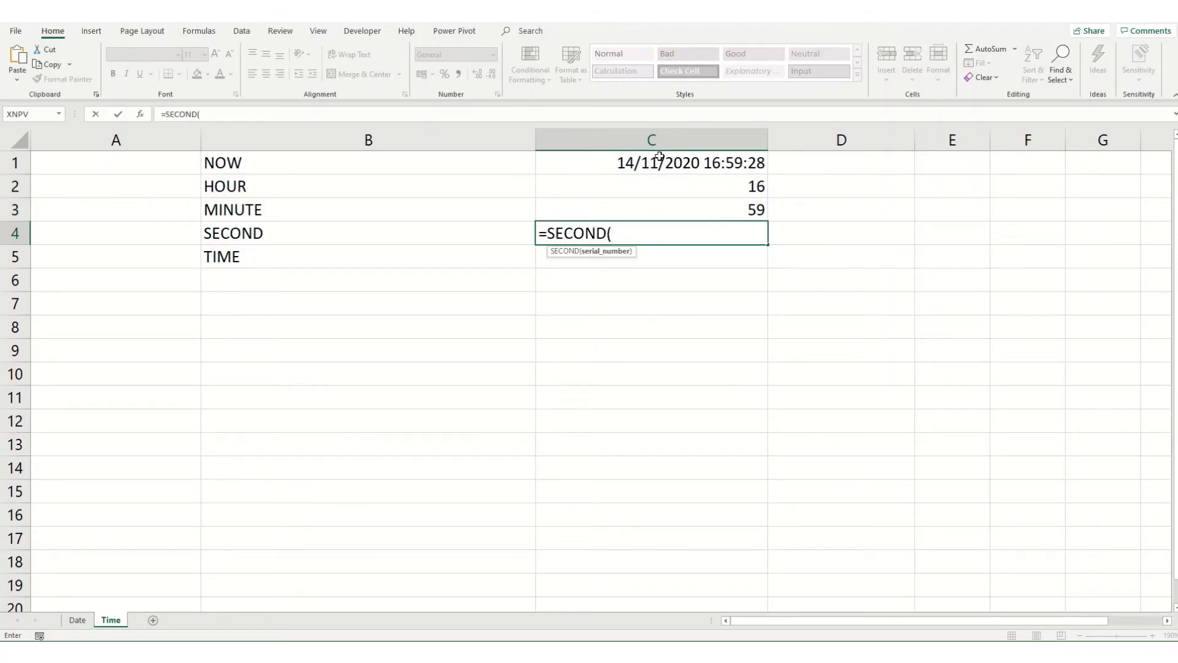
{"action": "left_click", "coordinate": [656, 162]}
{"action": "key", "text": "Return"}
Step: Re-enter the SECOND formula in C4 without editing it to recalculate the current time
{"action": "left_click", "coordinate": [651, 165]}
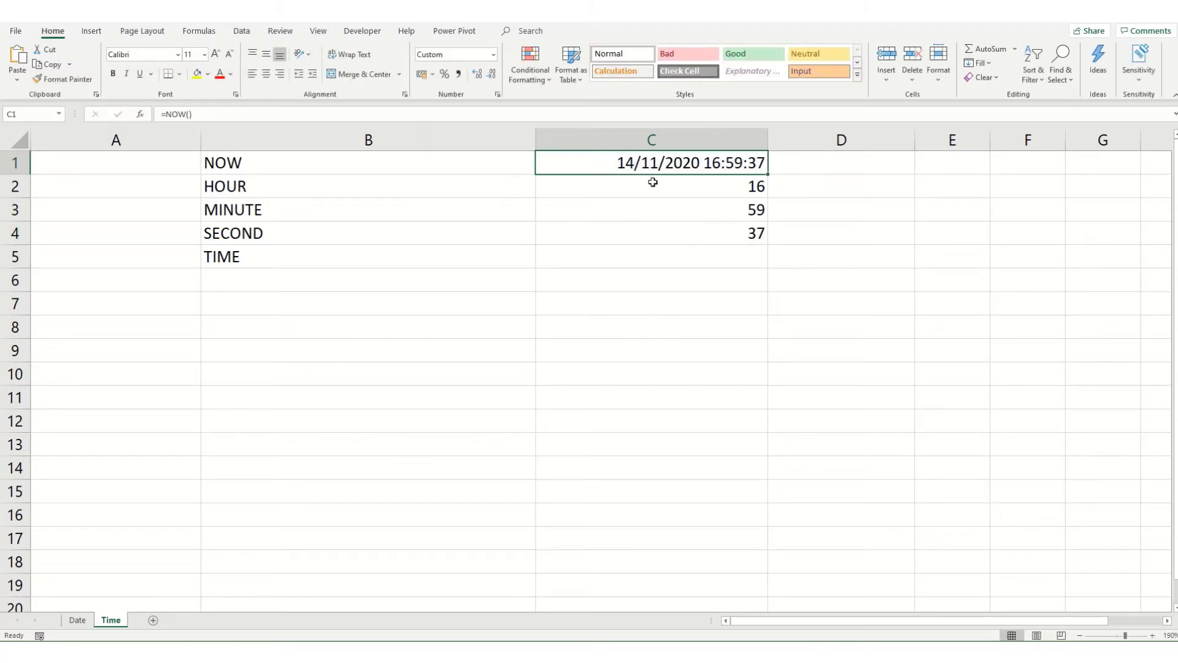
{"action": "left_click", "coordinate": [712, 232]}
{"action": "left_click", "coordinate": [342, 113]}
{"action": "key", "text": "Return"}
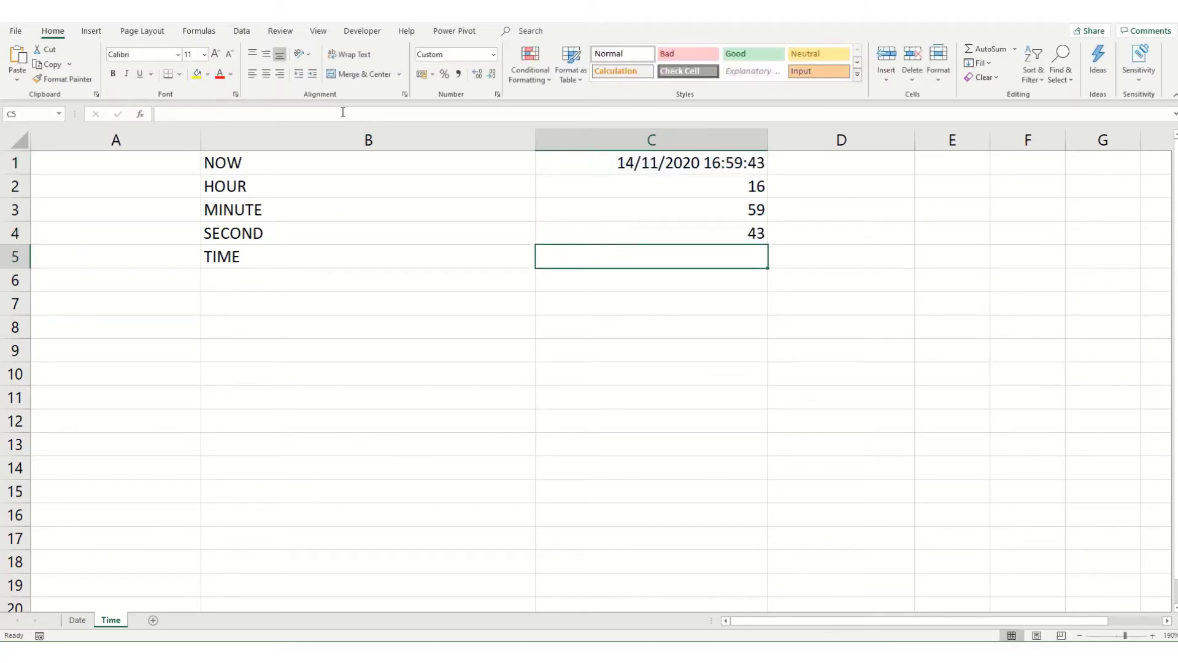
Step: Replace the NOW formula in C1 with its static value by copying it and pasting it over itself as Values
{"action": "left_click", "coordinate": [708, 163]}
{"action": "key", "text": "ctrl+c"}
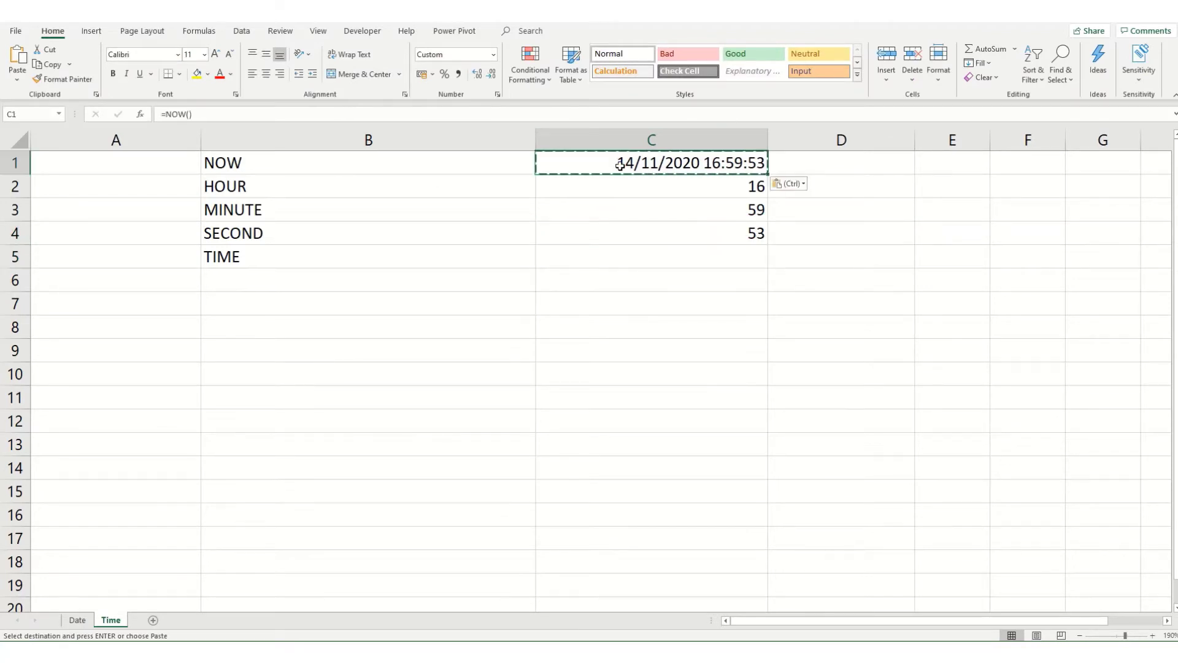
{"action": "key", "text": "ctrl+alt+v"}
{"action": "key", "text": "Down"}
{"action": "key", "text": "Down"}
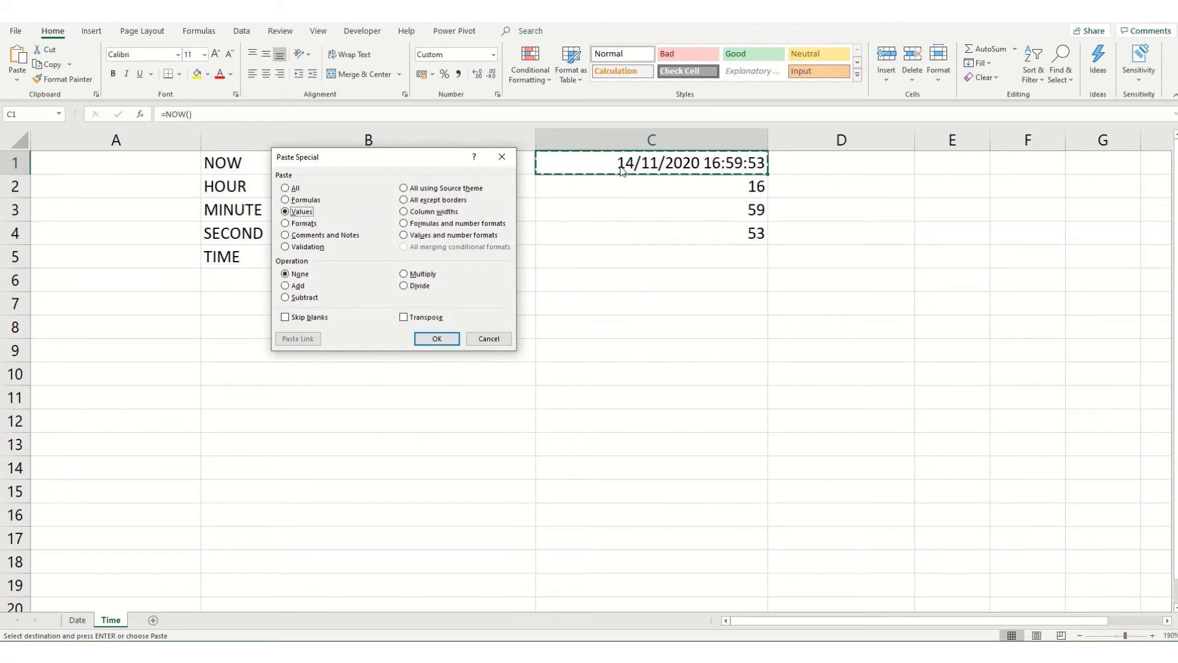
{"action": "key", "text": "Return"}
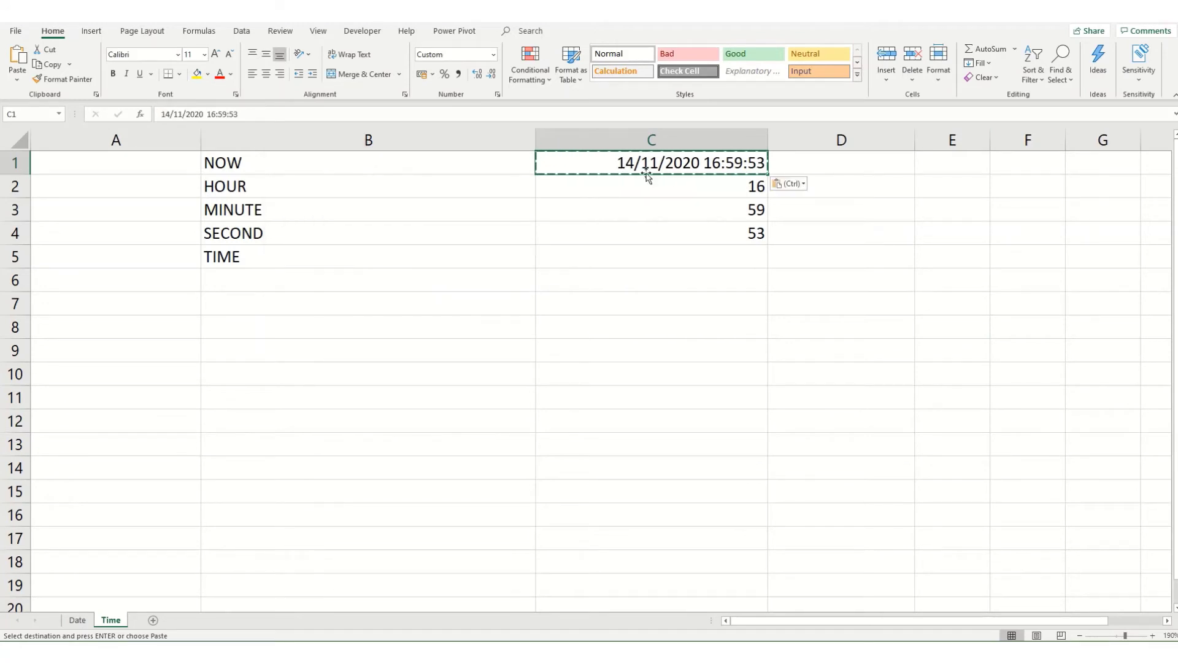
Step: Build a TIME formula in C5 using C2 as the hour, C3 as the minute and C4 as the second
{"action": "left_click", "coordinate": [638, 217]}
{"action": "left_click", "coordinate": [623, 254]}
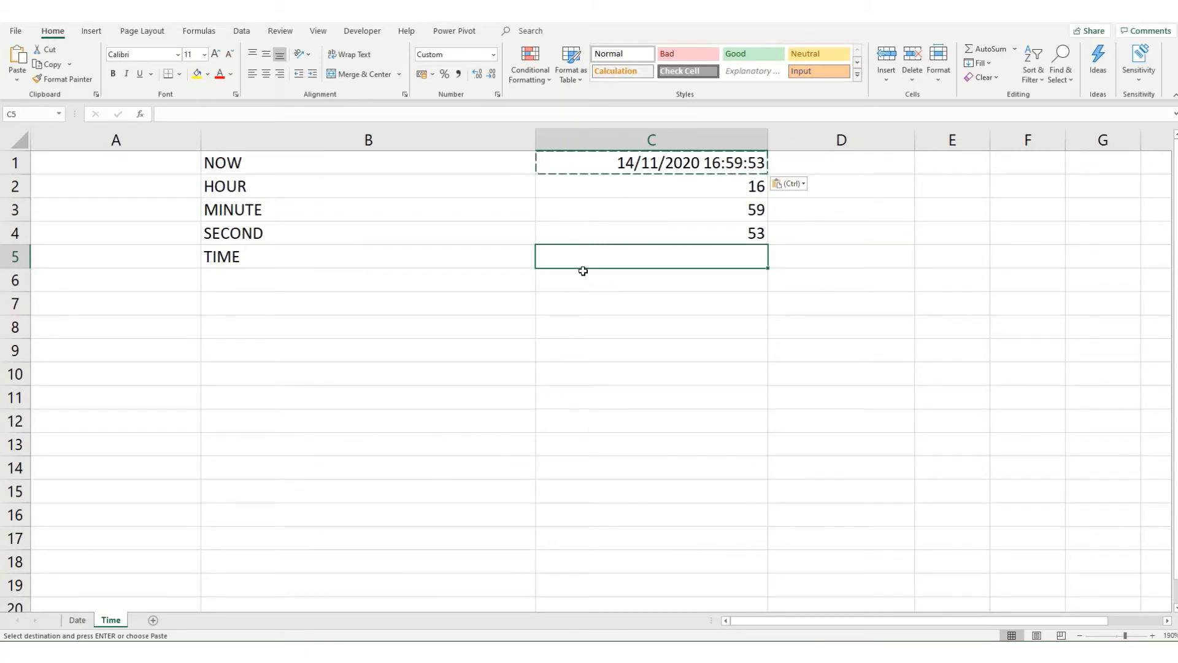
{"action": "type", "text": "=ti"}
{"action": "key", "text": "Tab"}
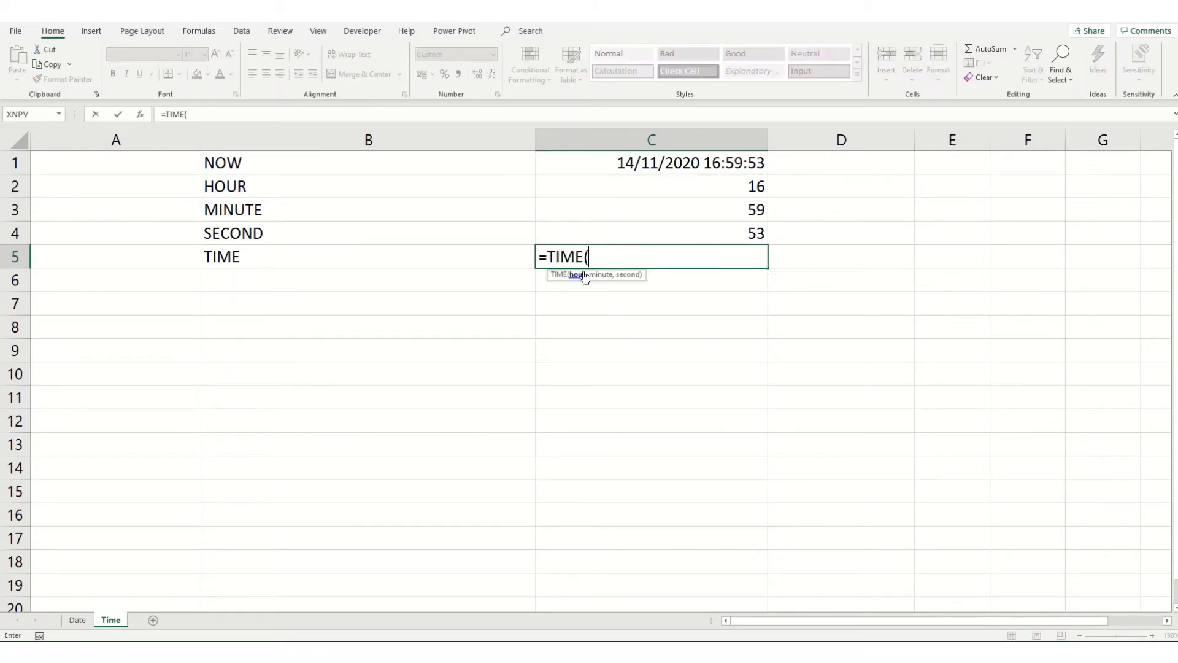
{"action": "left_click", "coordinate": [649, 184]}
{"action": "type", "text": ","}
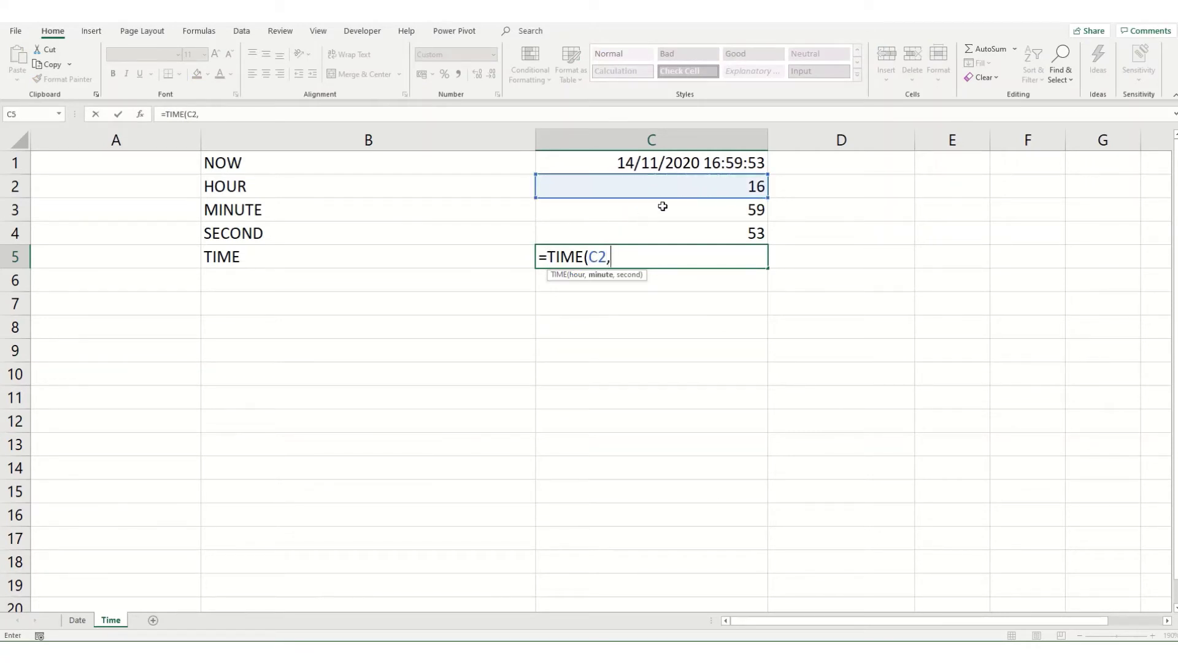
{"action": "left_click", "coordinate": [668, 209]}
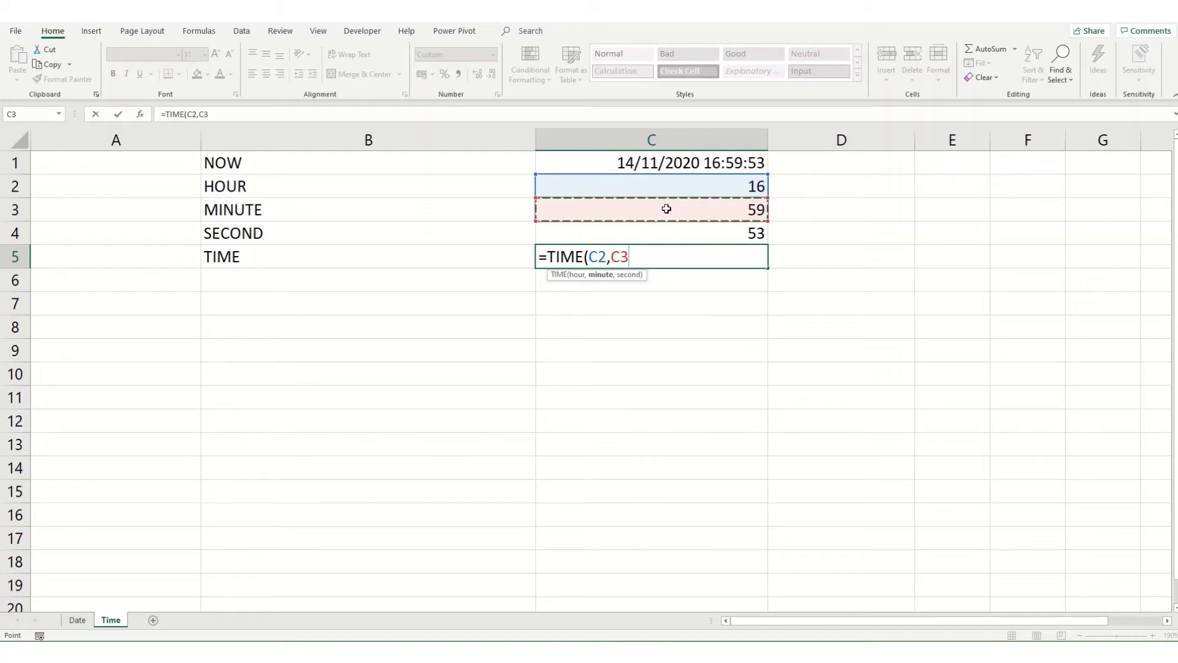
{"action": "type", "text": ","}
{"action": "left_click", "coordinate": [679, 236]}
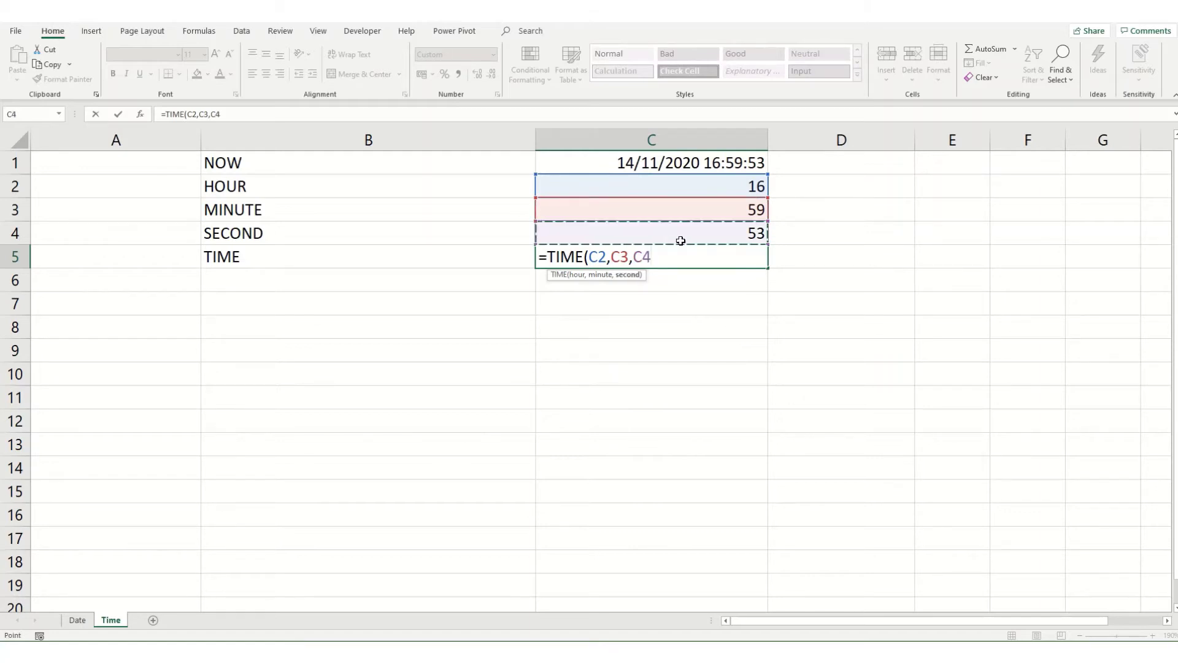
{"action": "key", "text": "Return"}
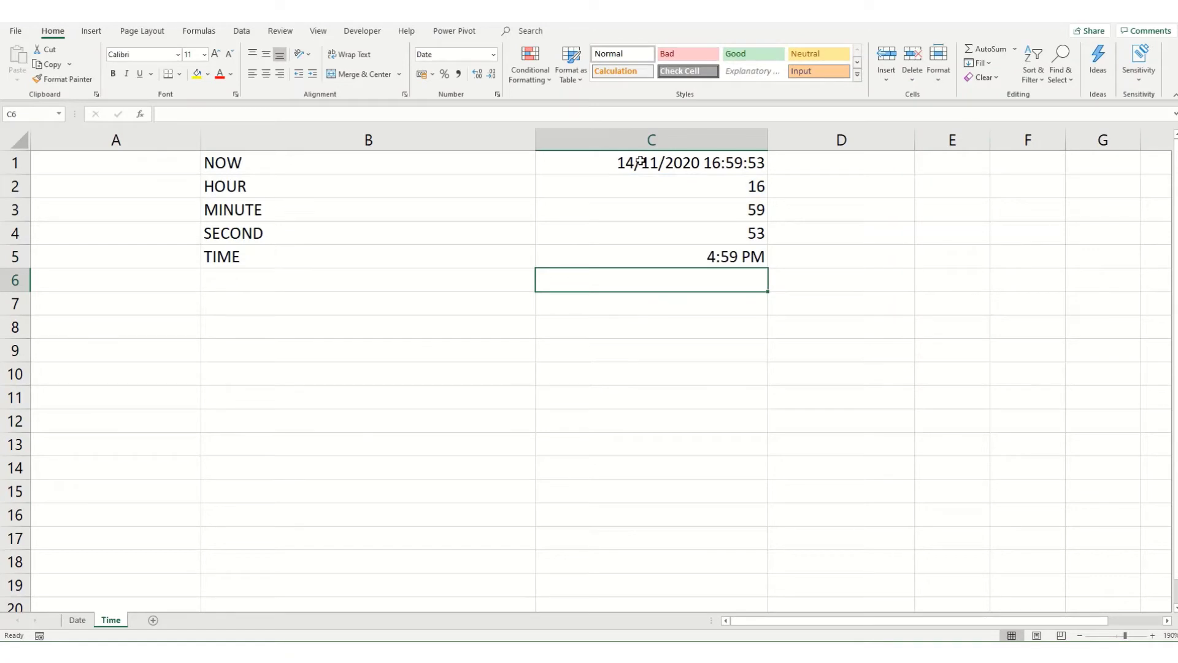
{"action": "key", "text": "Up"}
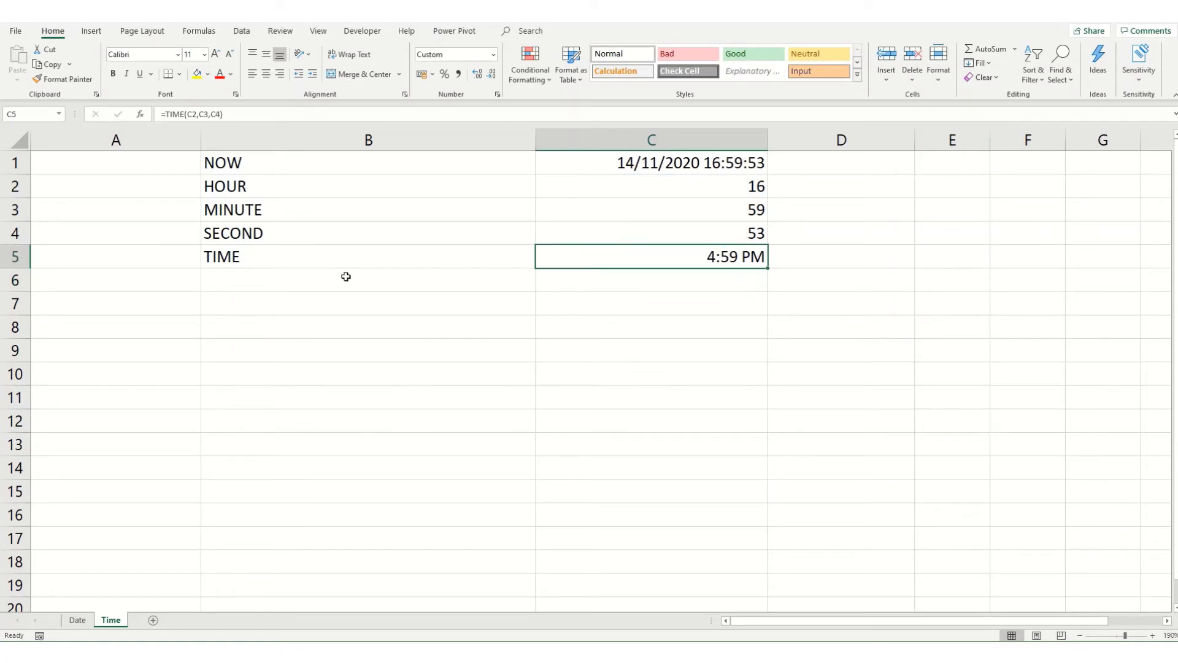
Step: Label cells B7 to B9 "Hours from now", "Minutes from now" and "Second from now"
{"action": "left_click", "coordinate": [321, 299]}
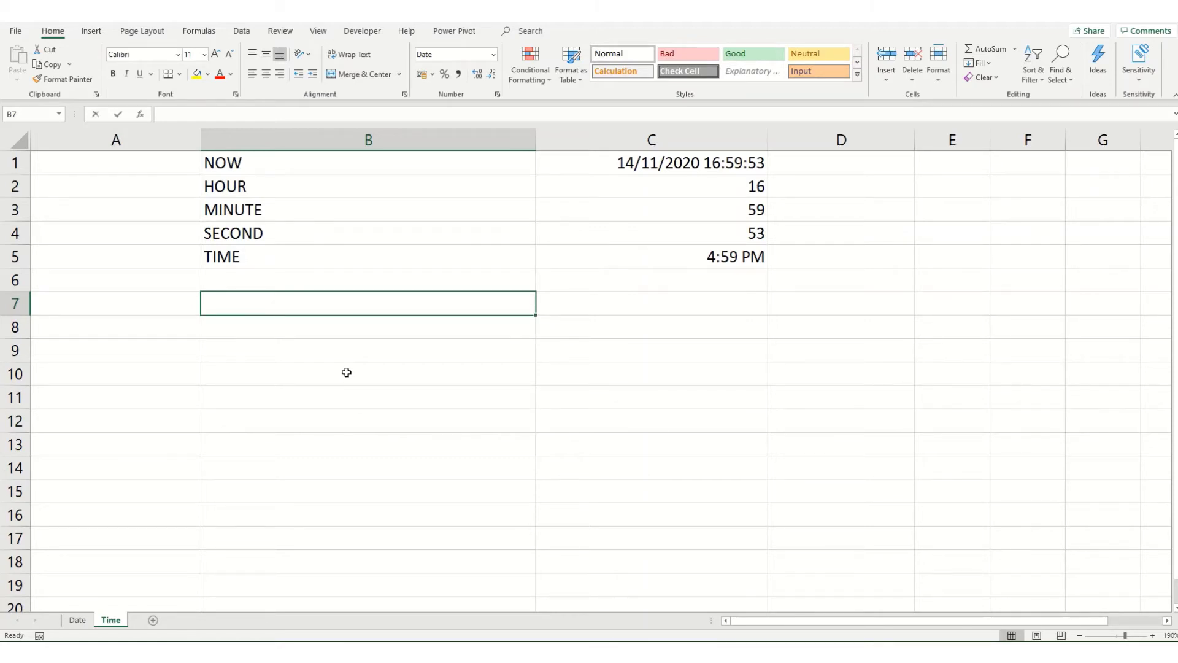
{"action": "type", "text": "Hours"}
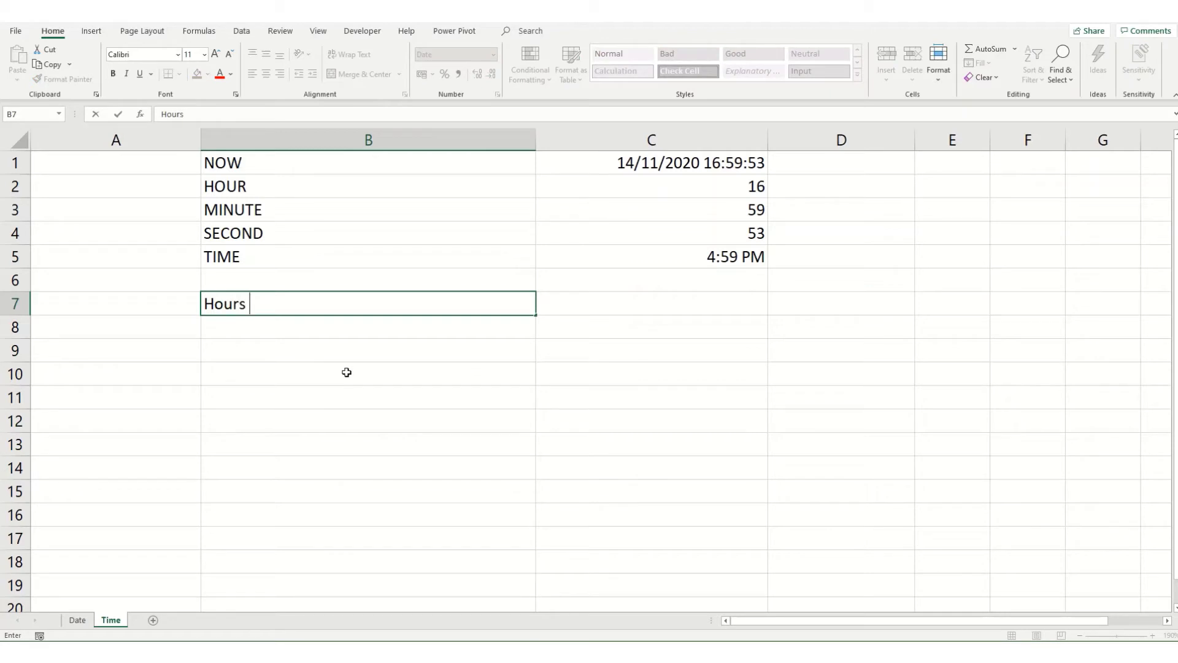
{"action": "type", "text": " from now"}
{"action": "key", "text": "Return"}
{"action": "type", "text": "Mu"}
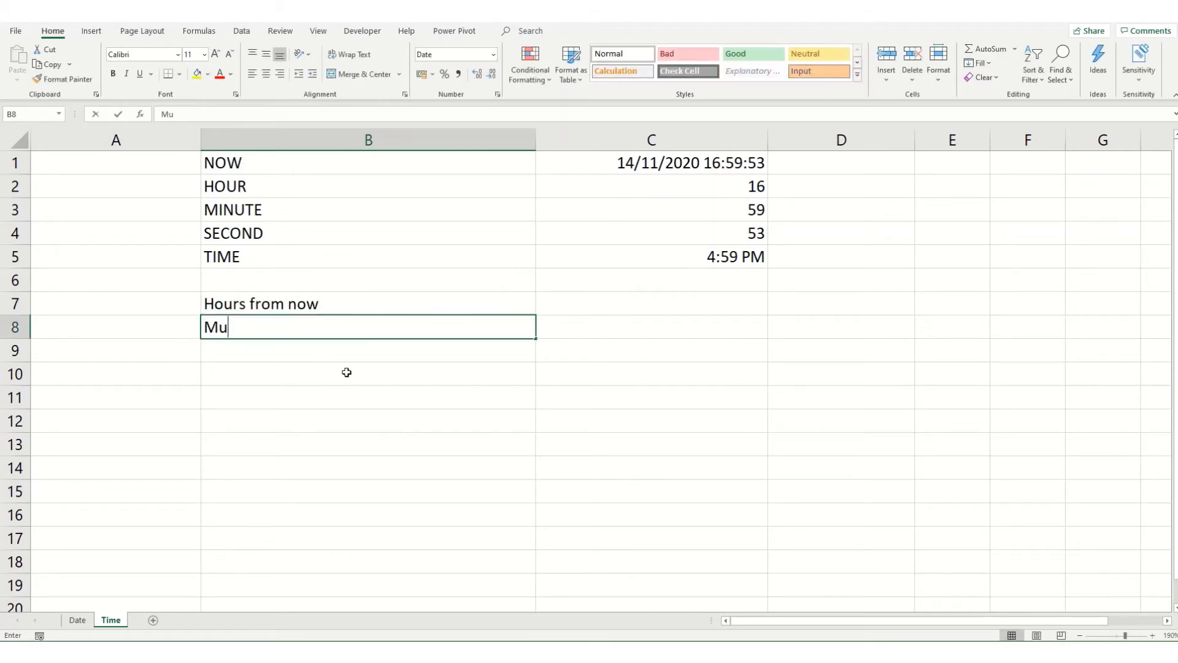
{"action": "key", "text": "BackSpace"}
{"action": "type", "text": "inutes from "}
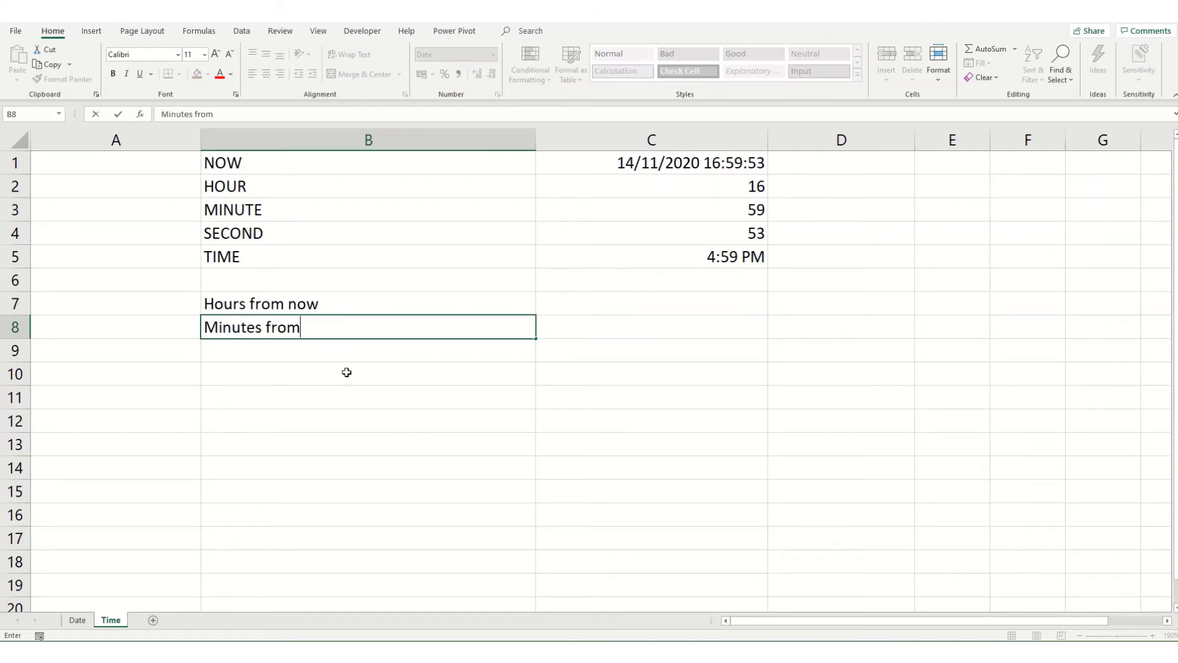
{"action": "type", "text": "now"}
{"action": "key", "text": "Return"}
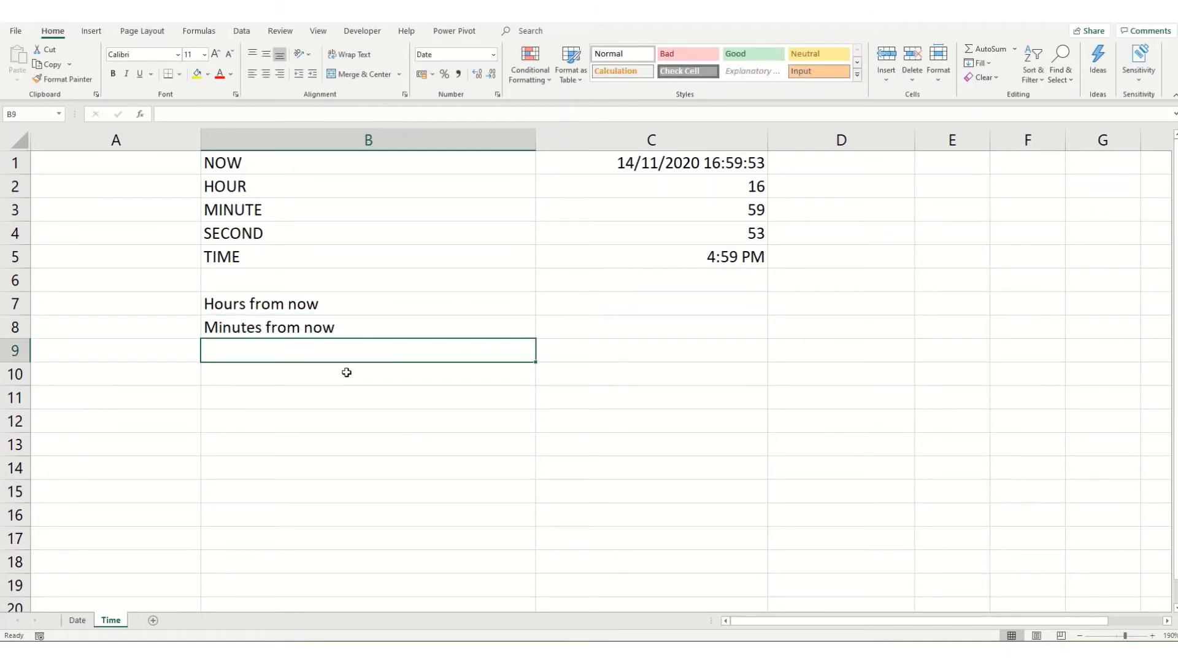
{"action": "type", "text": "Second from "}
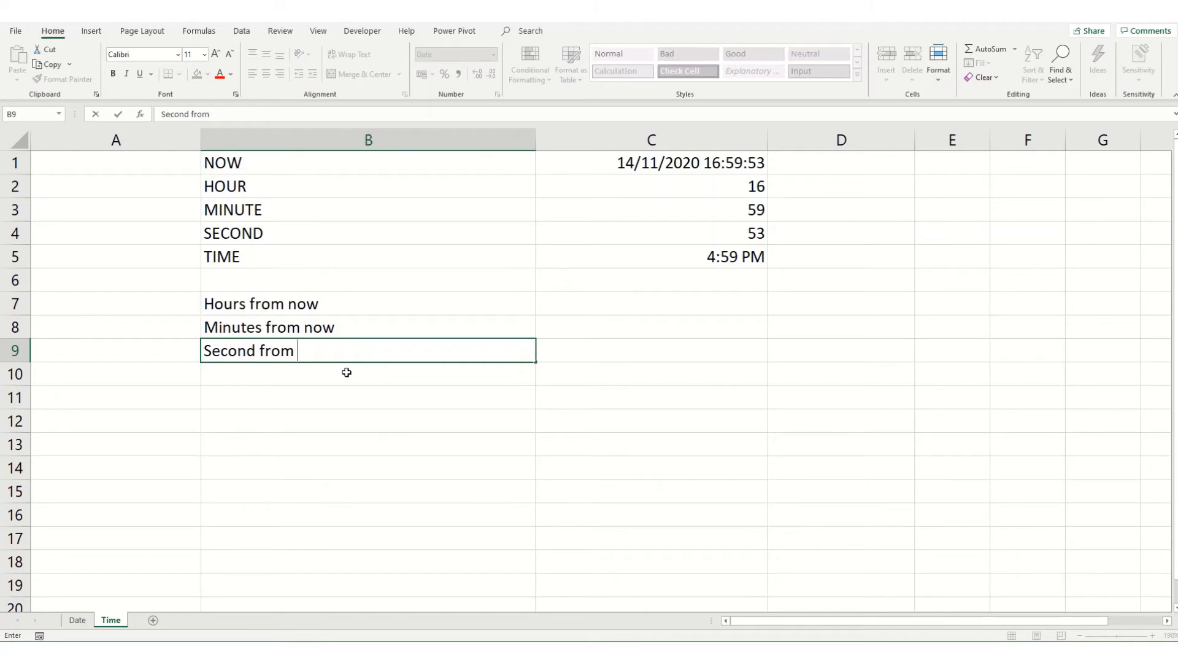
{"action": "type", "text": "now"}
Step: Enter 5 in cell A7 as the number of hours from now
{"action": "key", "text": "Up"}
{"action": "key", "text": "Up"}
{"action": "key", "text": "Left"}
{"action": "type", "text": "5"}
{"action": "key", "text": "ctrl+Return"}
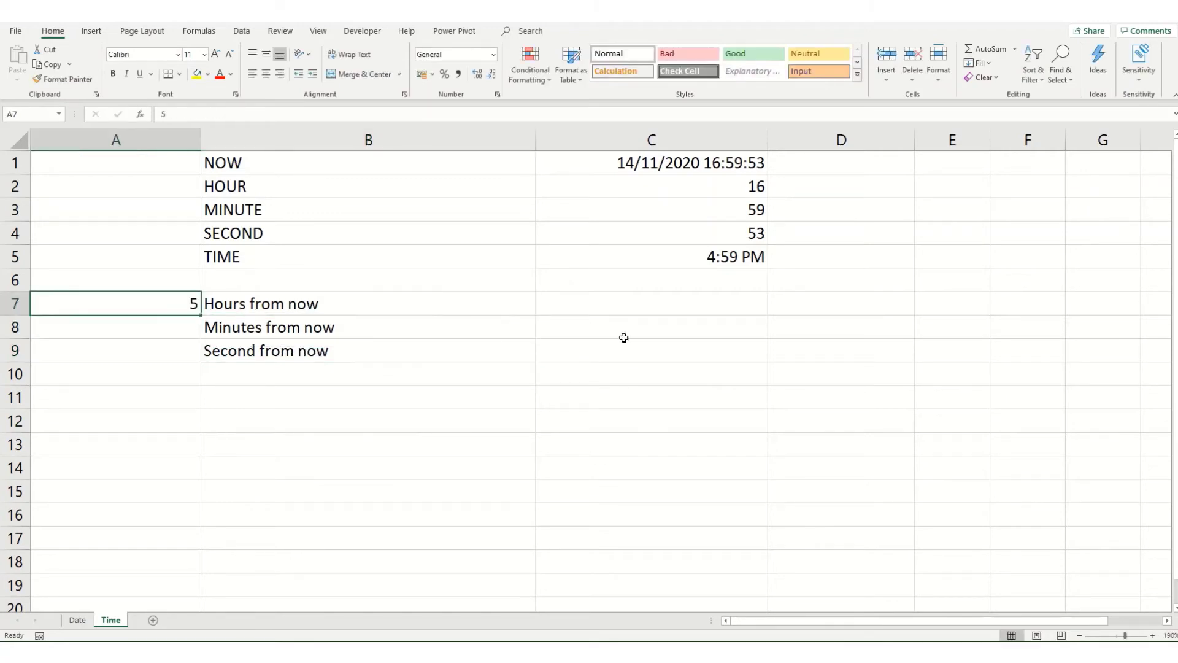
Step: Build a TIME formula in C7 using C2+A7 as the hour, C3 as the minute and C4 as the second
{"action": "left_click", "coordinate": [611, 311]}
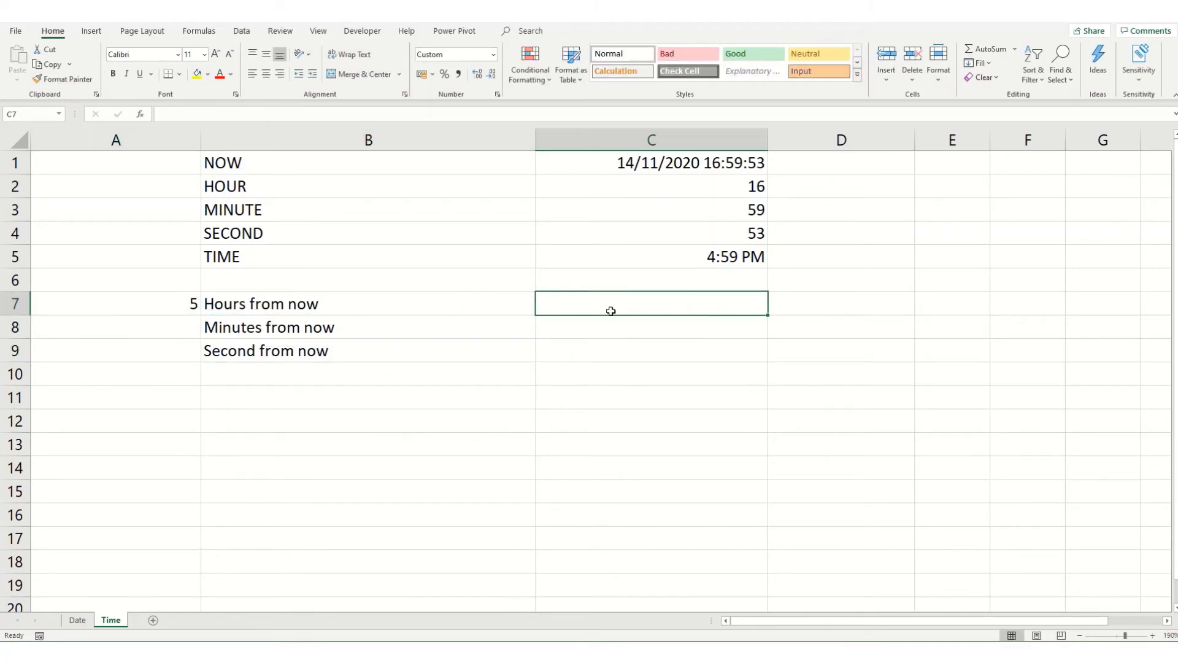
{"action": "type", "text": "="}
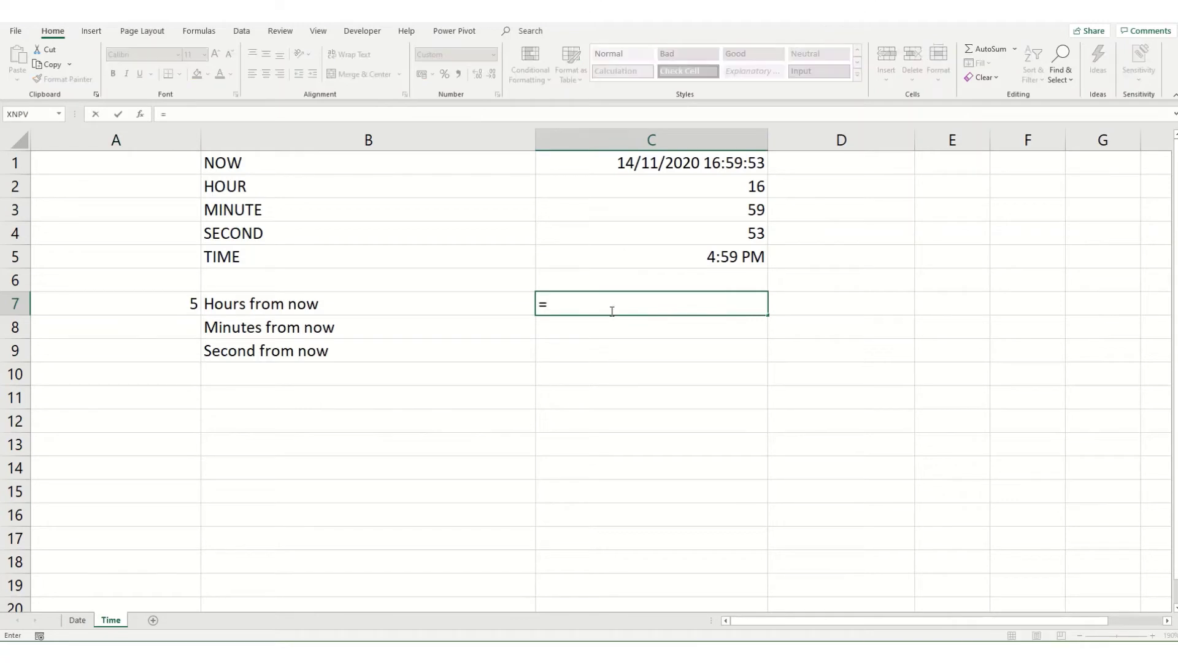
{"action": "type", "text": "time"}
{"action": "key", "text": "Tab"}
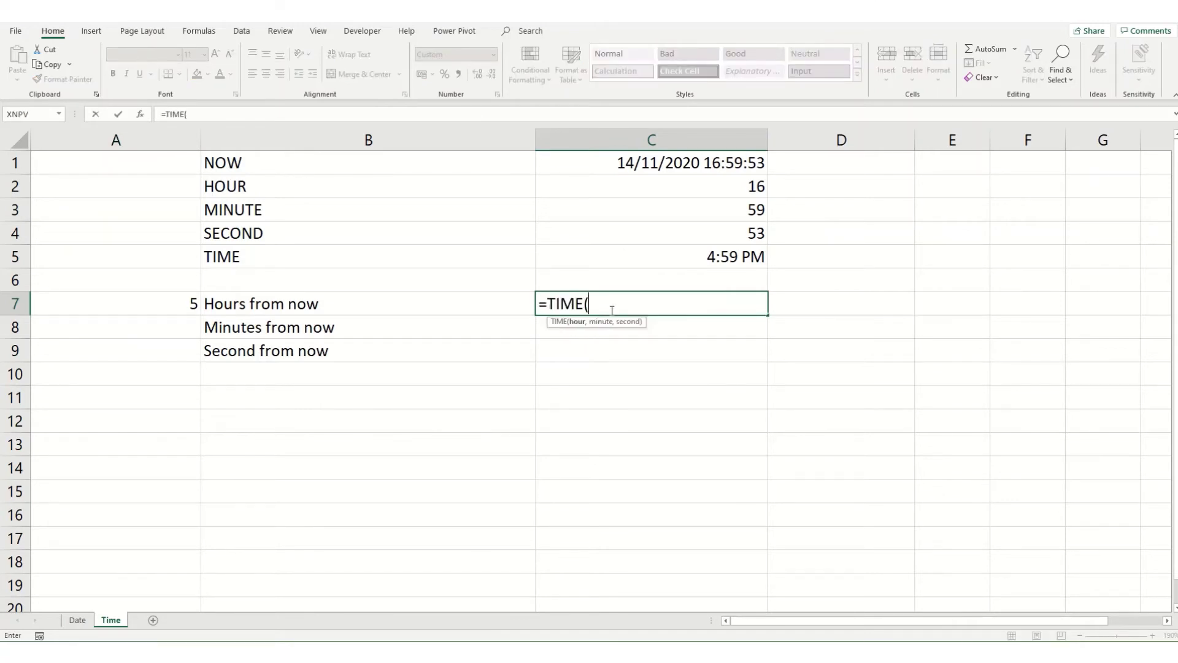
{"action": "left_click", "coordinate": [682, 178]}
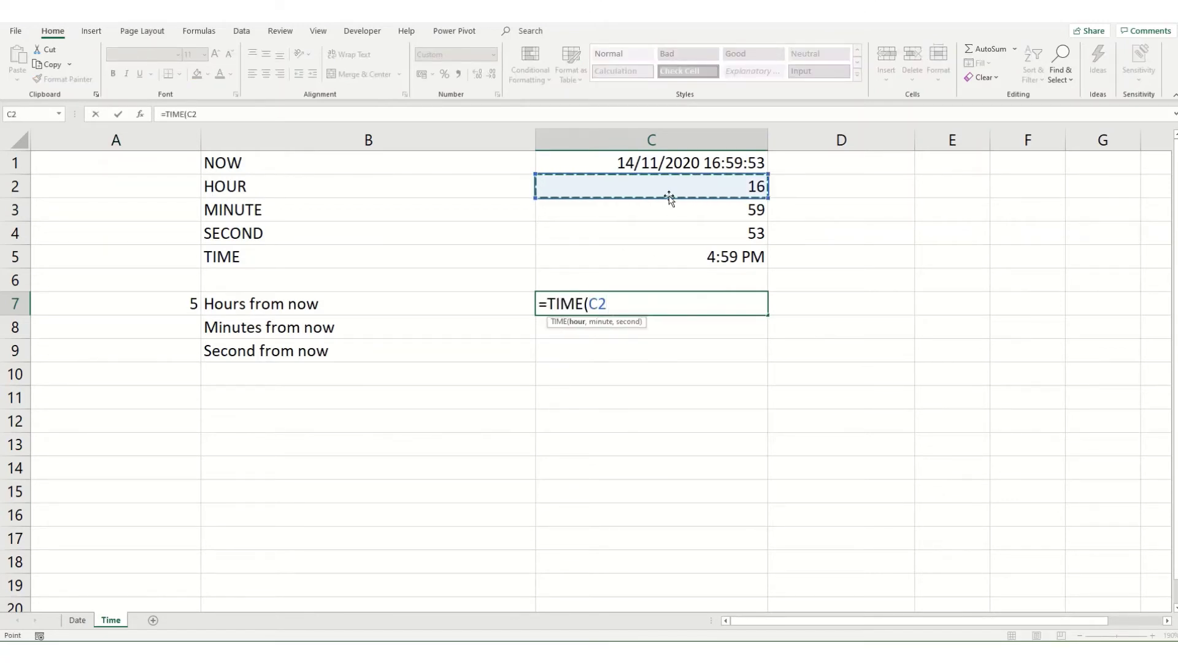
{"action": "type", "text": "+"}
{"action": "left_click", "coordinate": [123, 303]}
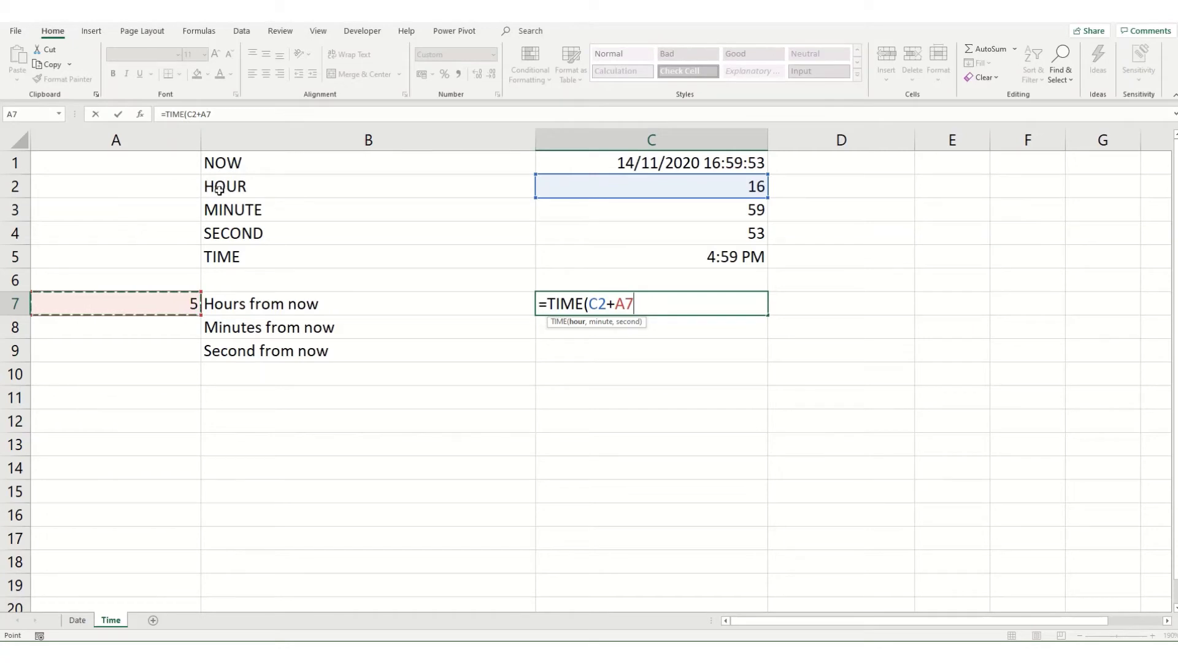
{"action": "type", "text": ","}
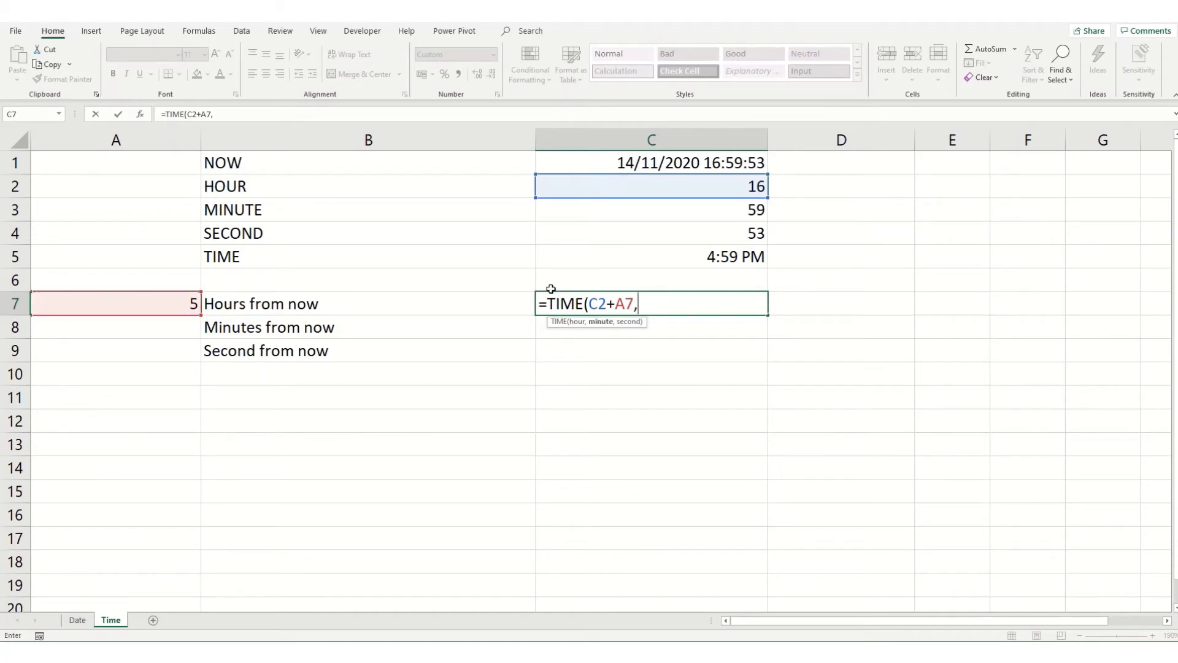
{"action": "left_click", "coordinate": [719, 210]}
{"action": "type", "text": ","}
{"action": "left_click", "coordinate": [705, 236]}
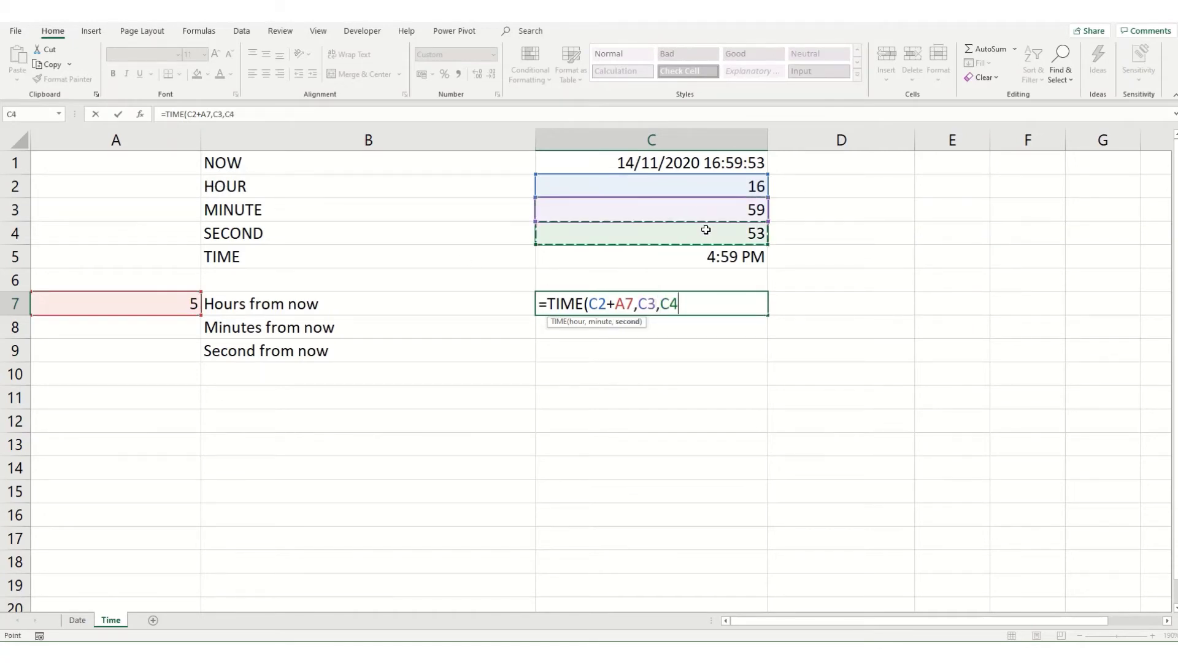
{"action": "key", "text": "Return"}
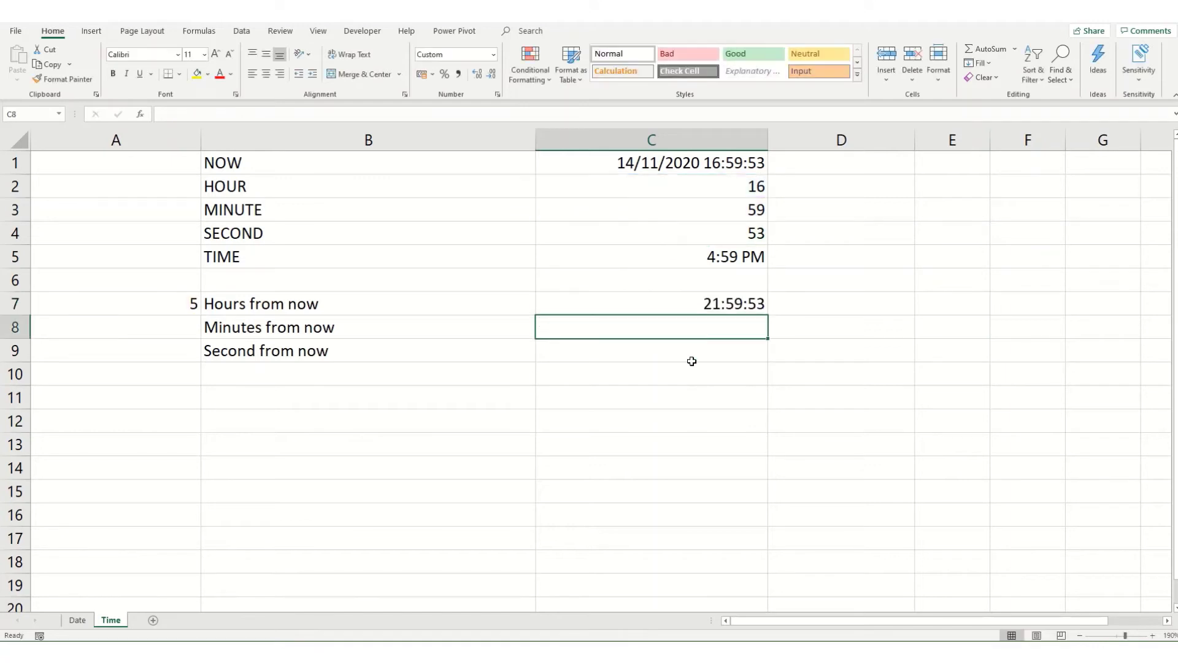
Step: Change the number of hours from now in cell A7 to 10
{"action": "left_click", "coordinate": [655, 305]}
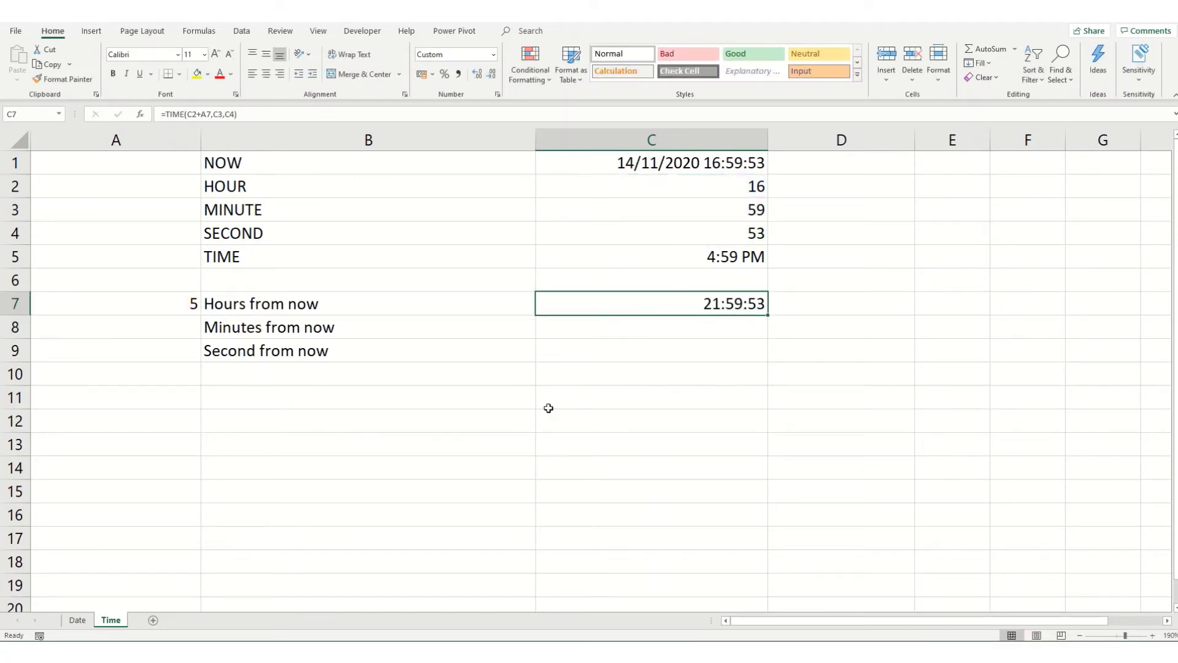
{"action": "left_click", "coordinate": [156, 304]}
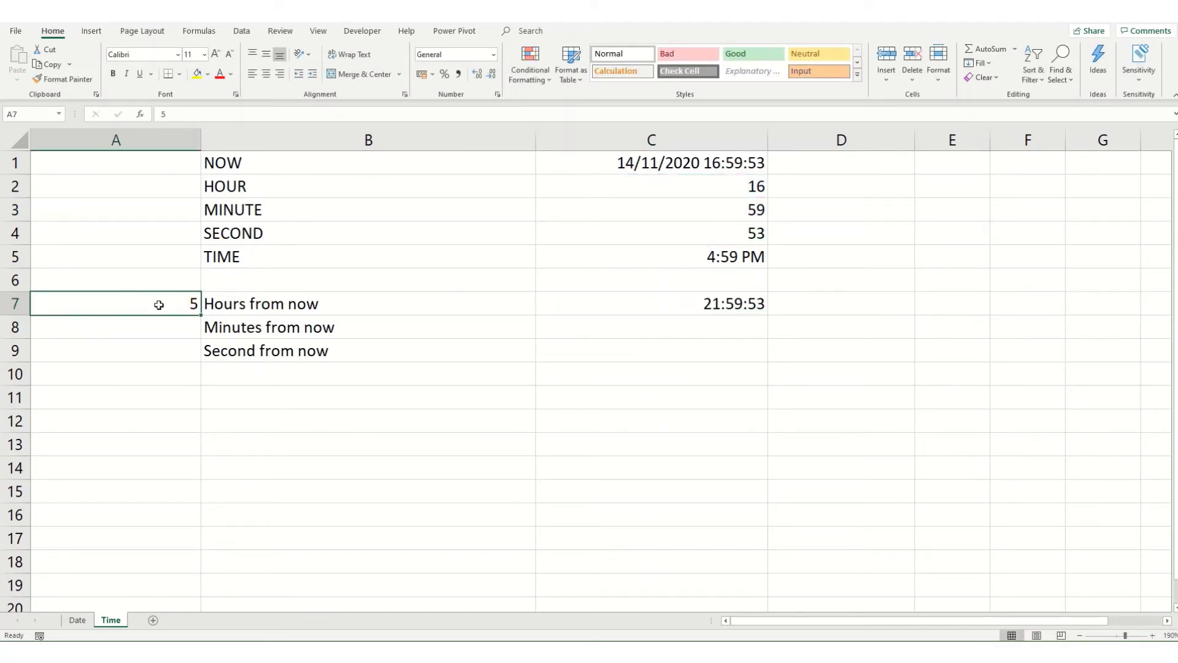
{"action": "type", "text": "10"}
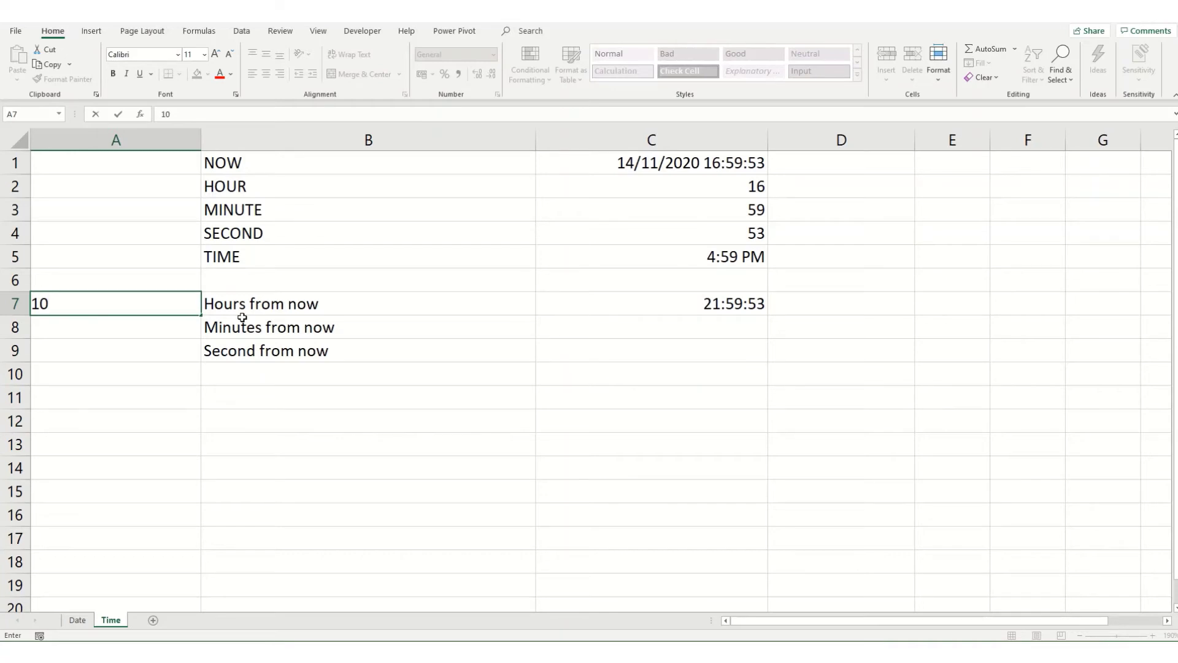
{"action": "key", "text": "Return"}
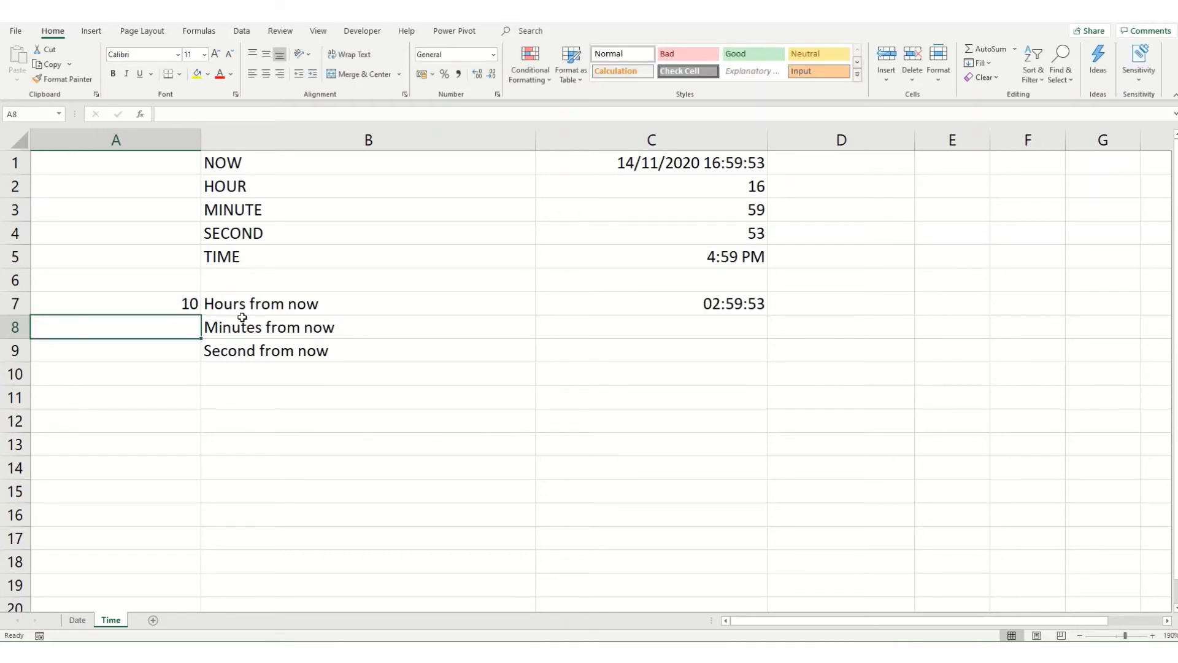
Step: Build a TIME formula in C8 using C2 as the hour, C3+A8 as the minute and C4 as the second
{"action": "left_click", "coordinate": [694, 321]}
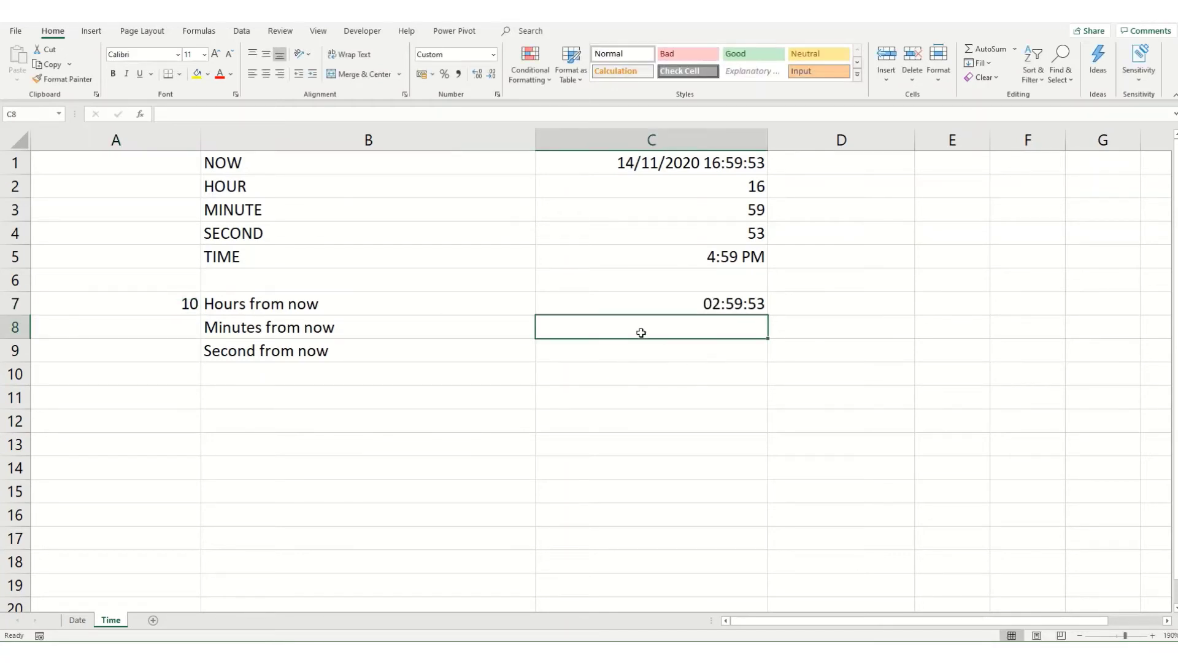
{"action": "type", "text": "=time"}
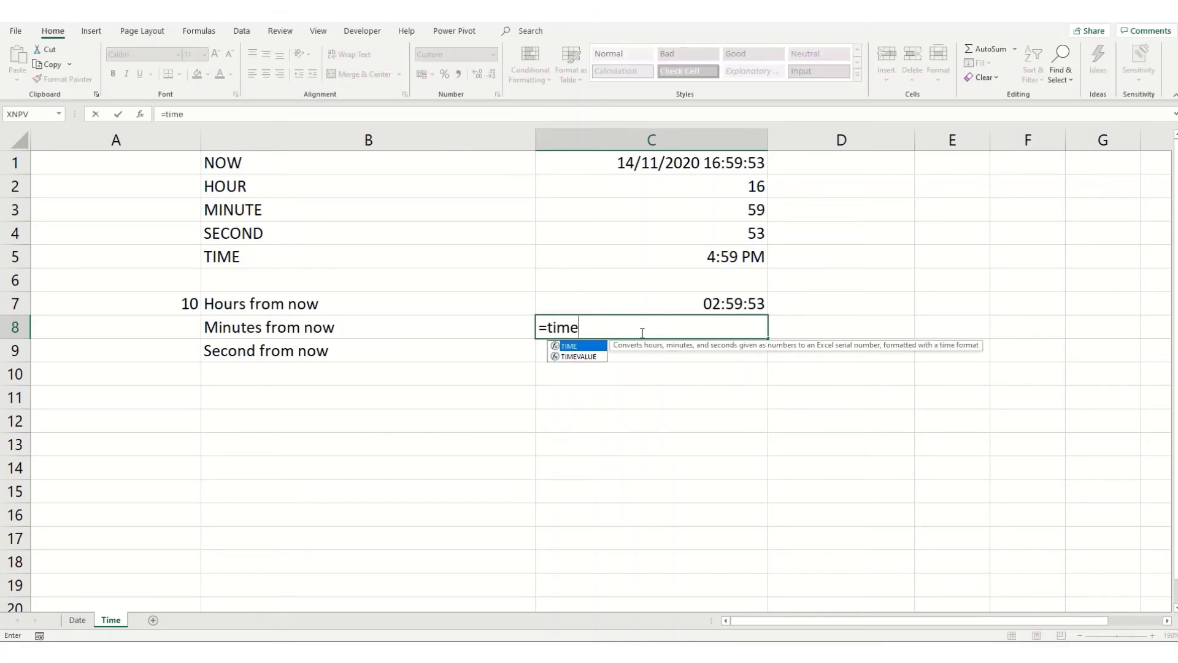
{"action": "key", "text": "Tab"}
{"action": "left_click", "coordinate": [733, 182]}
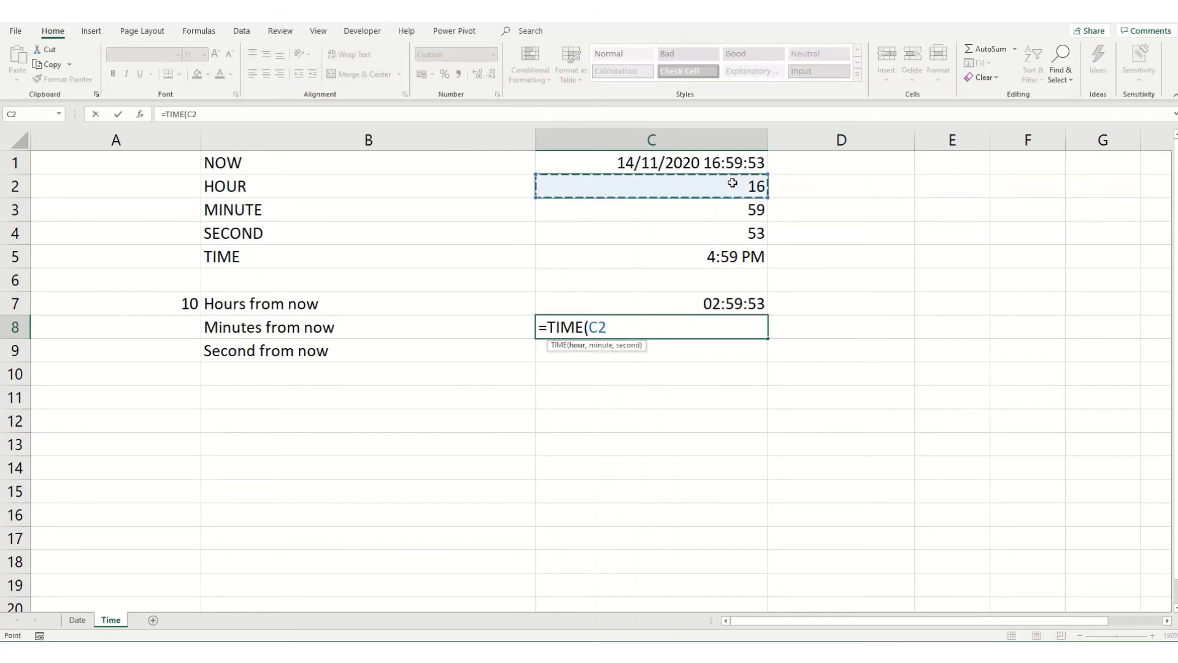
{"action": "type", "text": ","}
{"action": "left_click", "coordinate": [726, 211]}
{"action": "type", "text": ","}
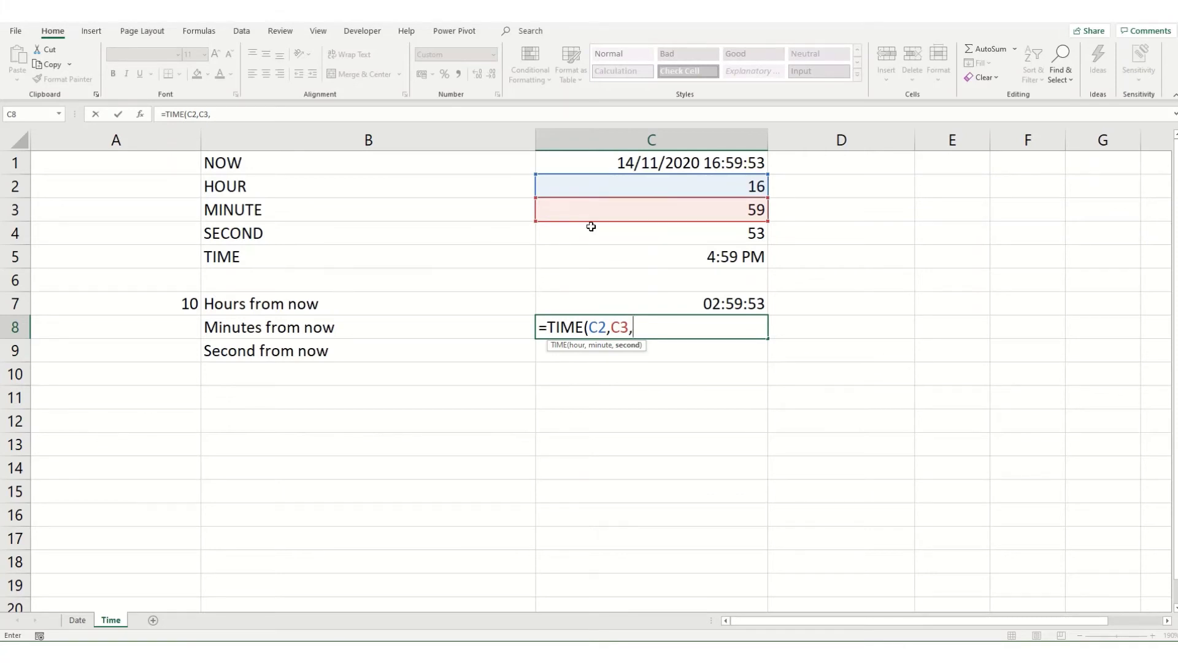
{"action": "left_click", "coordinate": [591, 229]}
{"action": "left_click", "coordinate": [209, 114]}
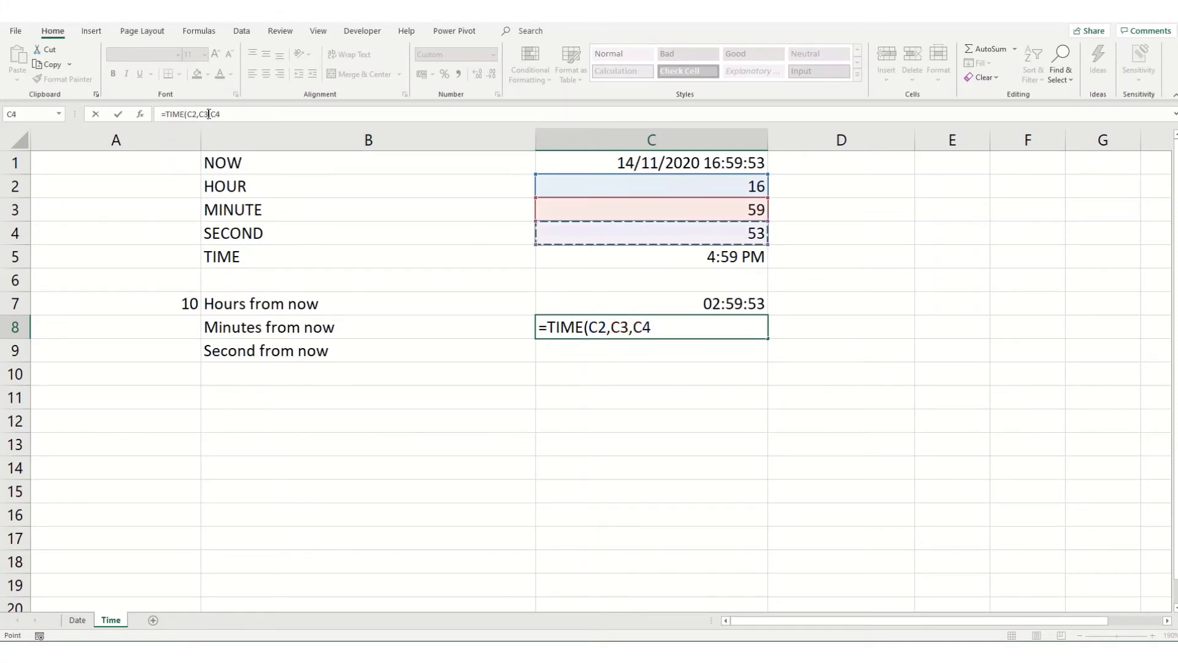
{"action": "type", "text": "+"}
{"action": "left_click", "coordinate": [135, 331]}
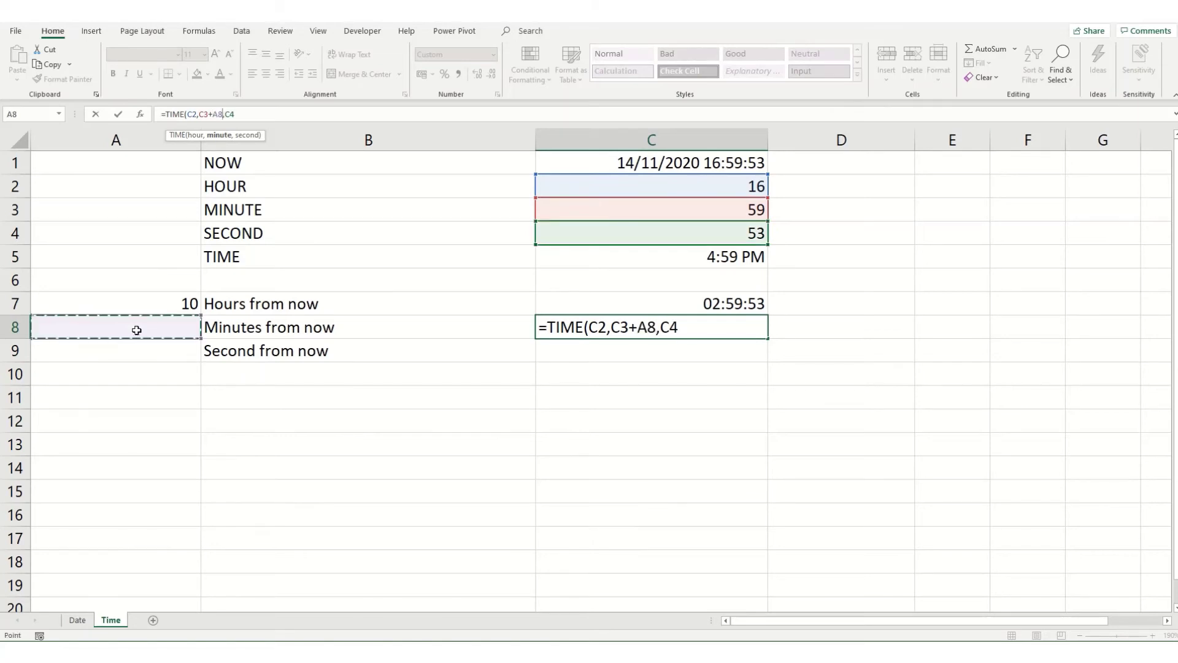
{"action": "left_click", "coordinate": [246, 114]}
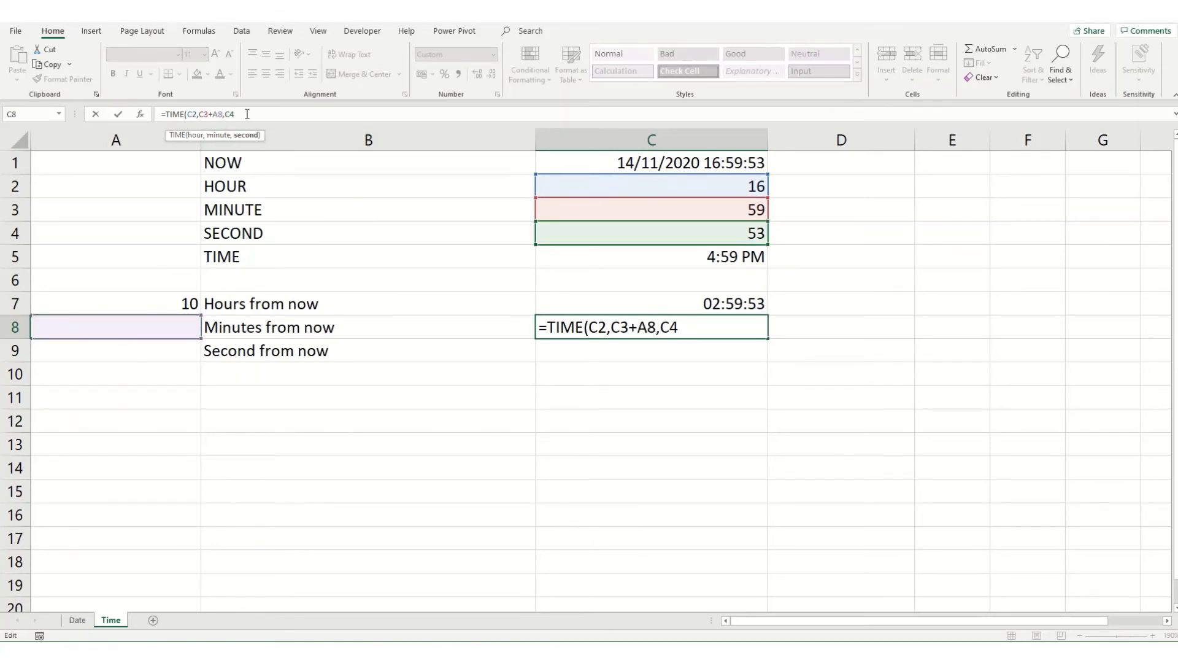
{"action": "key", "text": "Return"}
Step: Enter 30 in cell A8 as the number of minutes from now
{"action": "left_click", "coordinate": [158, 323]}
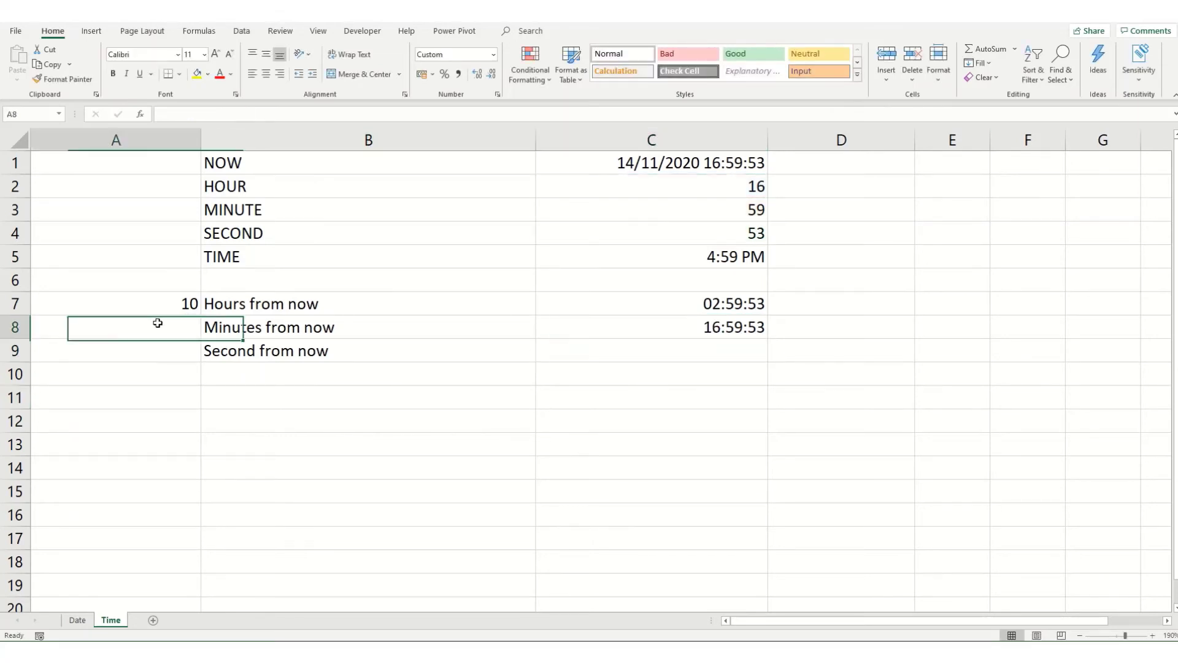
{"action": "type", "text": "30"}
{"action": "key", "text": "Return"}
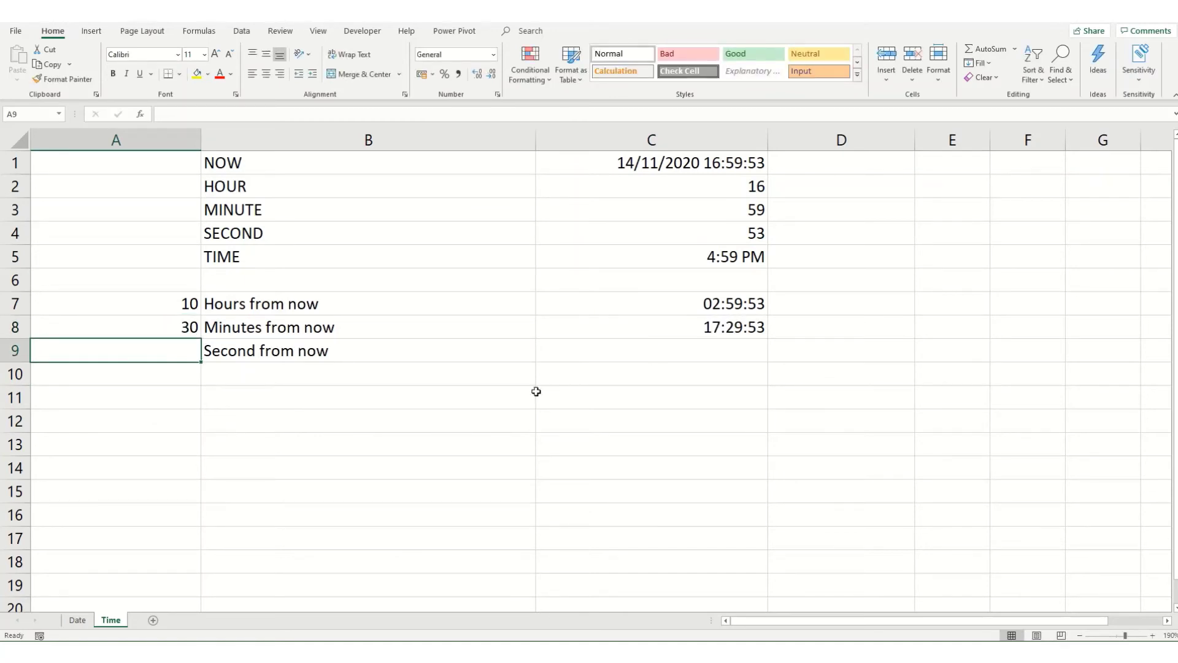
Step: Copy the text of the TIME formula in C8 and paste it into C9 with its cell references unchanged
{"action": "left_click", "coordinate": [631, 346]}
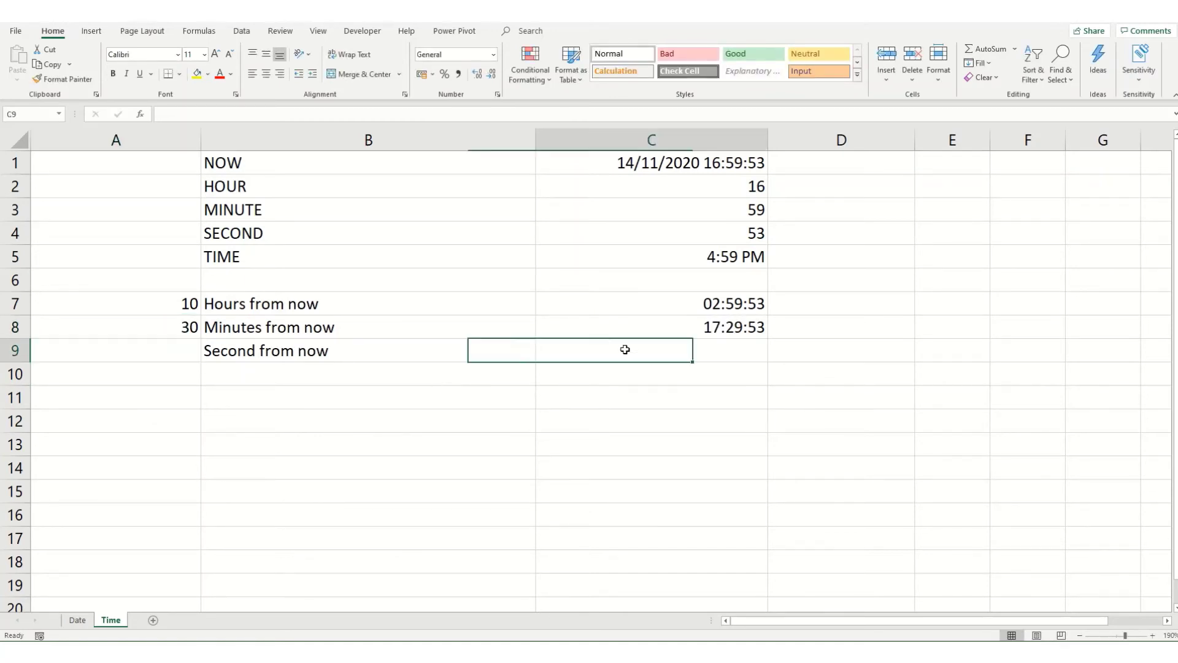
{"action": "left_click", "coordinate": [650, 327]}
{"action": "left_click_drag", "start_coordinate": [250, 119], "coordinate": [161, 114]}
{"action": "key", "text": "ctrl+c"}
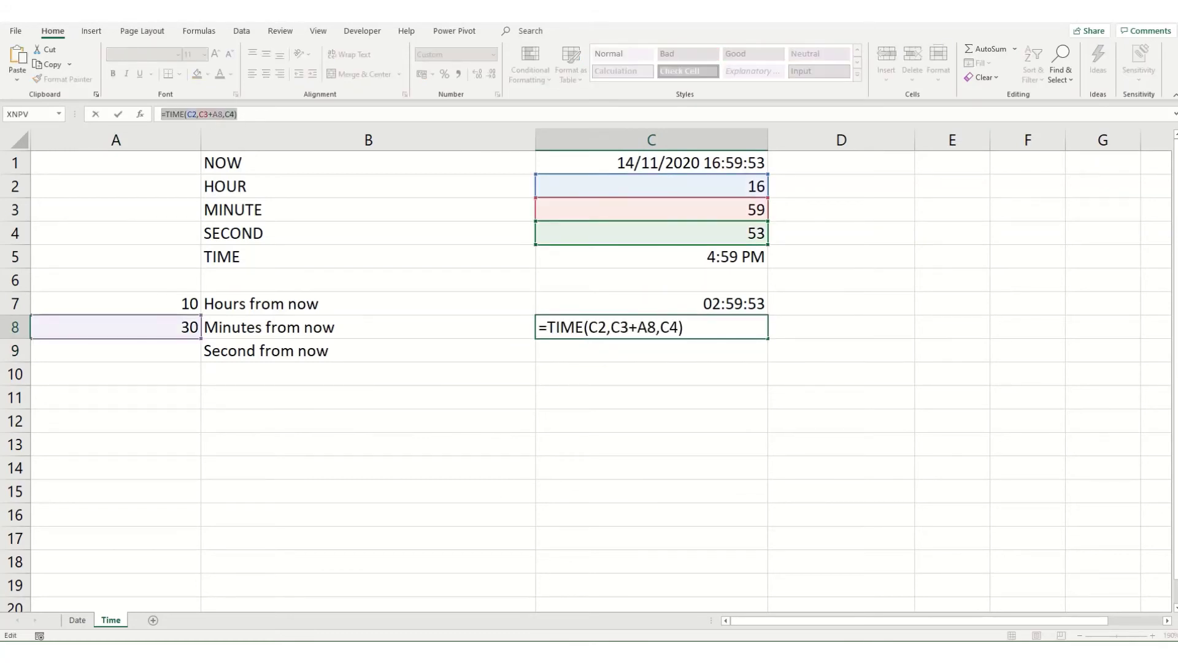
{"action": "key", "text": "Return"}
{"action": "key", "text": "ctrl+v"}
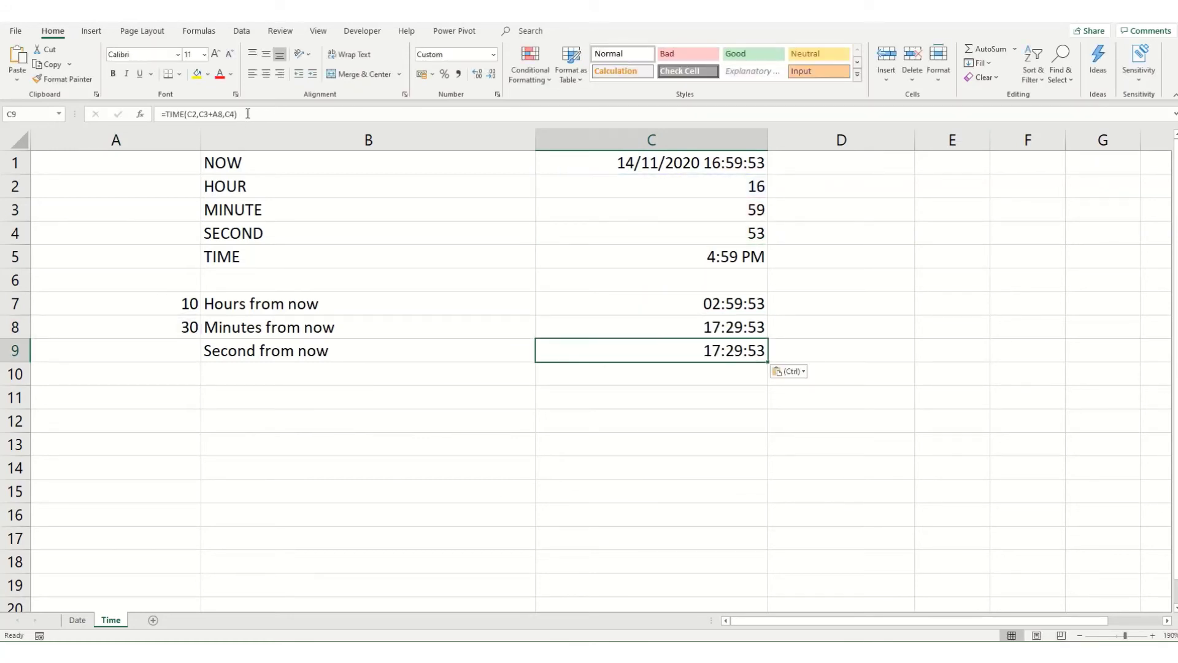
Step: Edit the formula in C9 to remove A8 from the minute and add A9 to the second, giving =TIME(C2,C3,C4+A9)
{"action": "left_click", "coordinate": [211, 114]}
{"action": "key", "text": "BackSpace"}
{"action": "key", "text": "Delete"}
{"action": "key", "text": "Delete"}
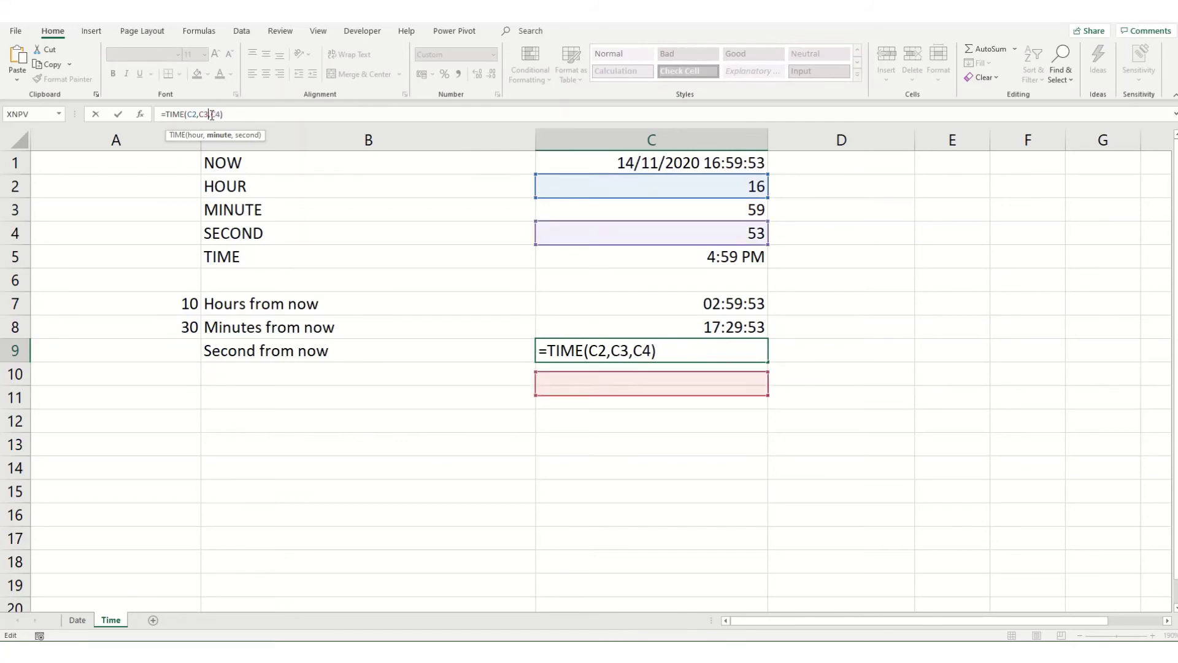
{"action": "left_click", "coordinate": [224, 116]}
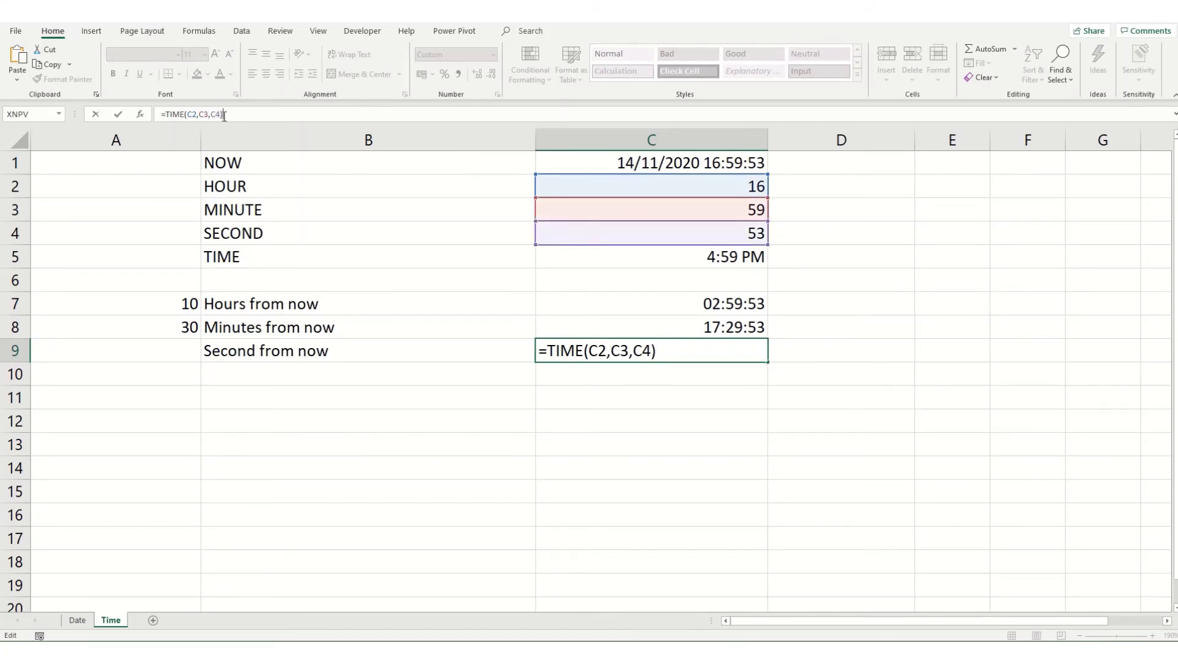
{"action": "key", "text": "Left"}
{"action": "type", "text": "+"}
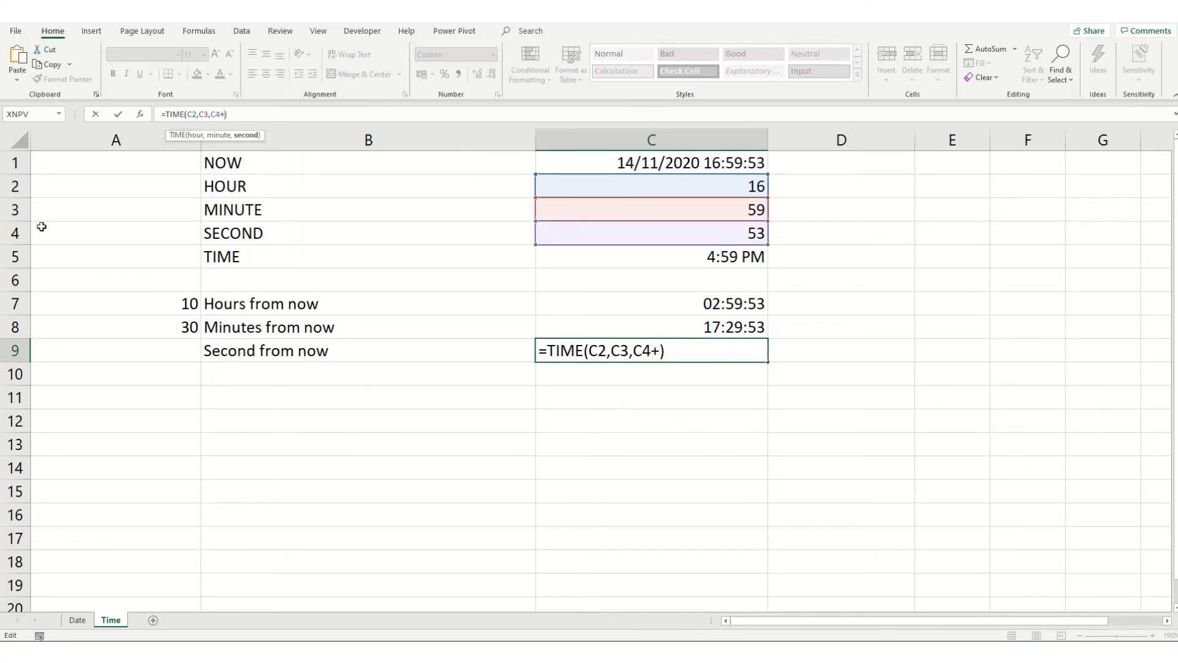
{"action": "left_click", "coordinate": [169, 344]}
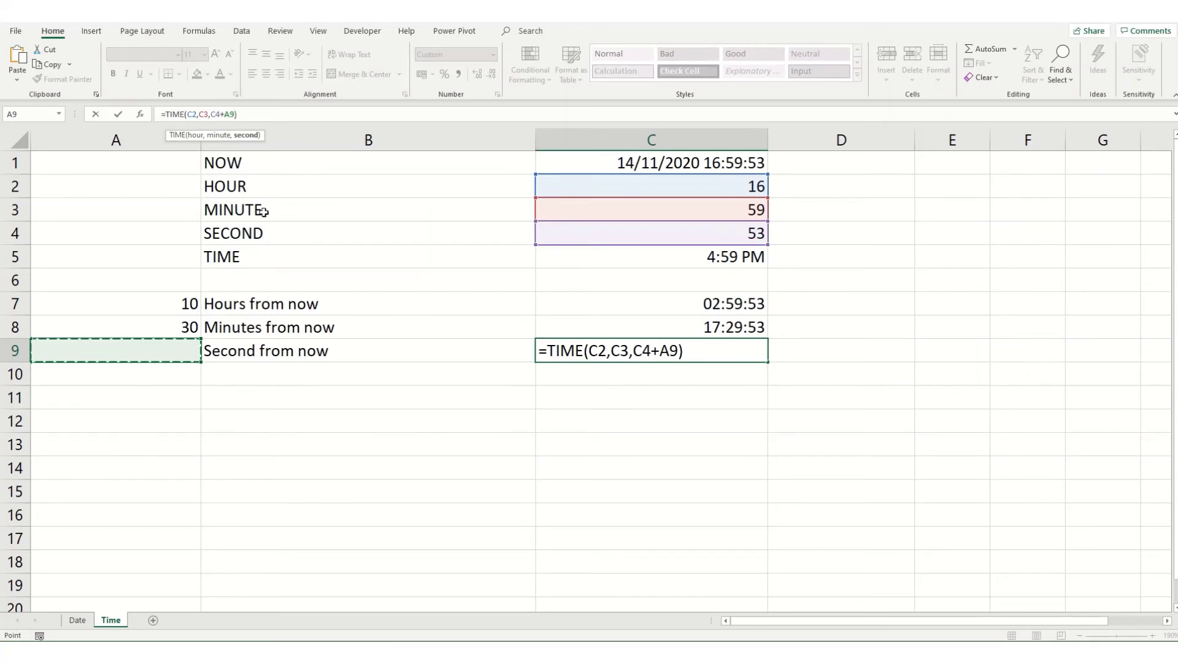
{"action": "key", "text": "Return"}
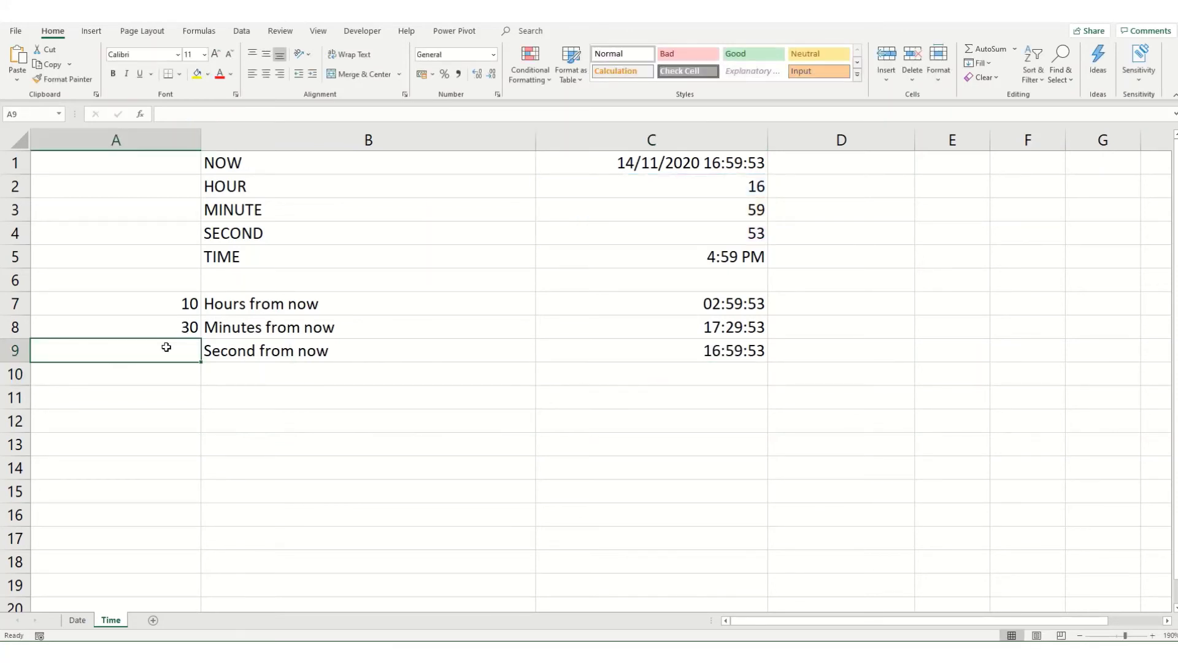
Step: Enter 200 in cell A9 as the number of seconds from now
{"action": "type", "text": "200"}
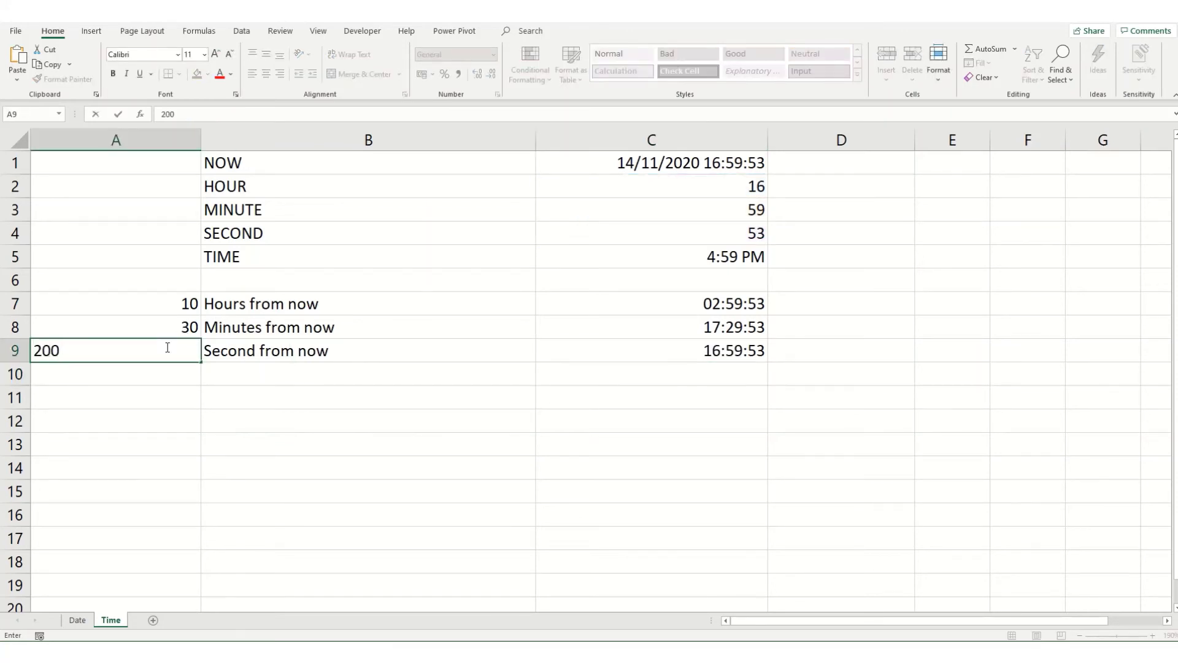
{"action": "key", "text": "Return"}
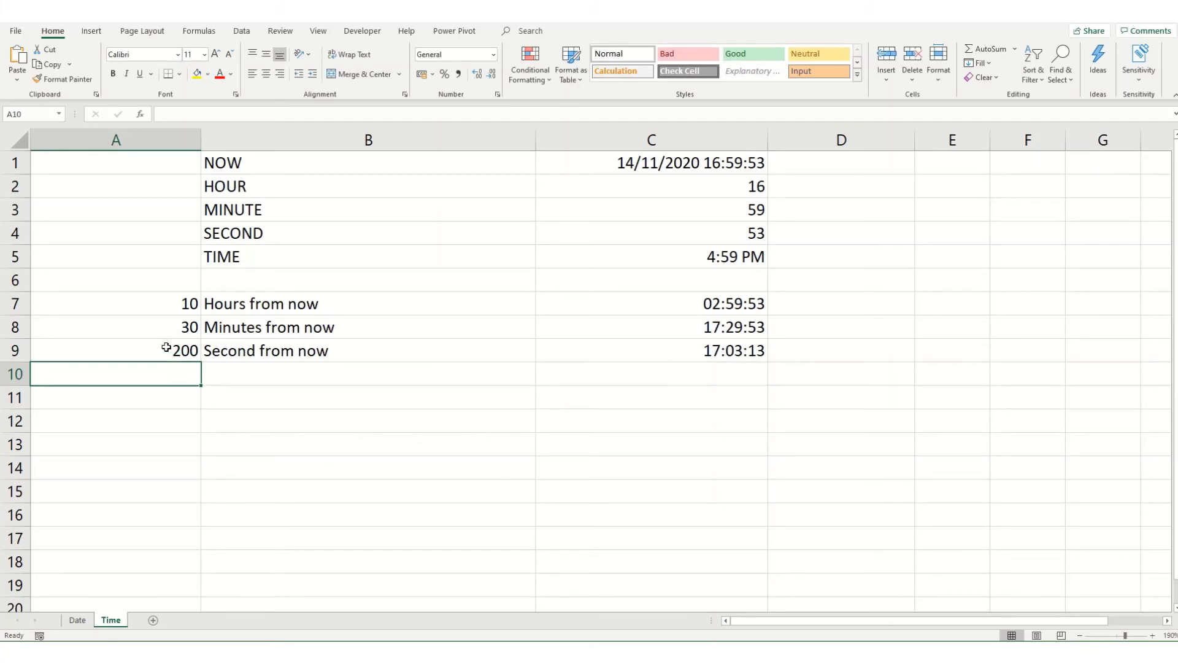
{"action": "key", "text": "Right"}
{"action": "key", "text": "Right"}
{"action": "key", "text": "Right"}
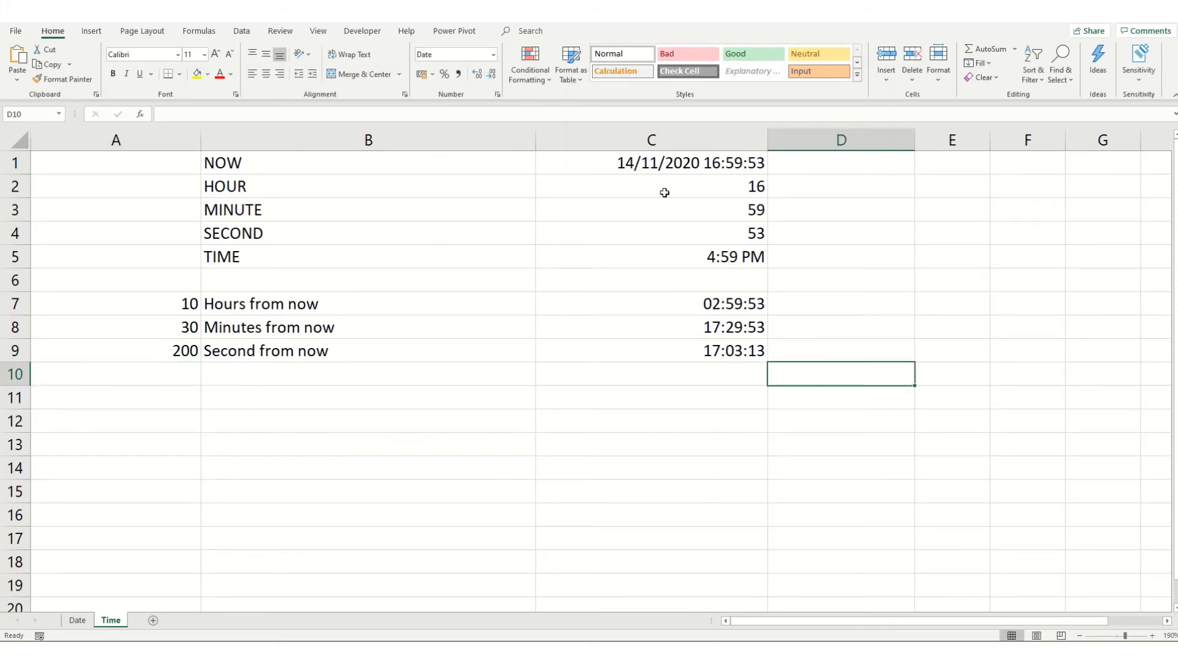
Step: Start a TIME formula in cell D7 with HOUR(C1) as its hour argument
{"action": "left_click", "coordinate": [796, 305]}
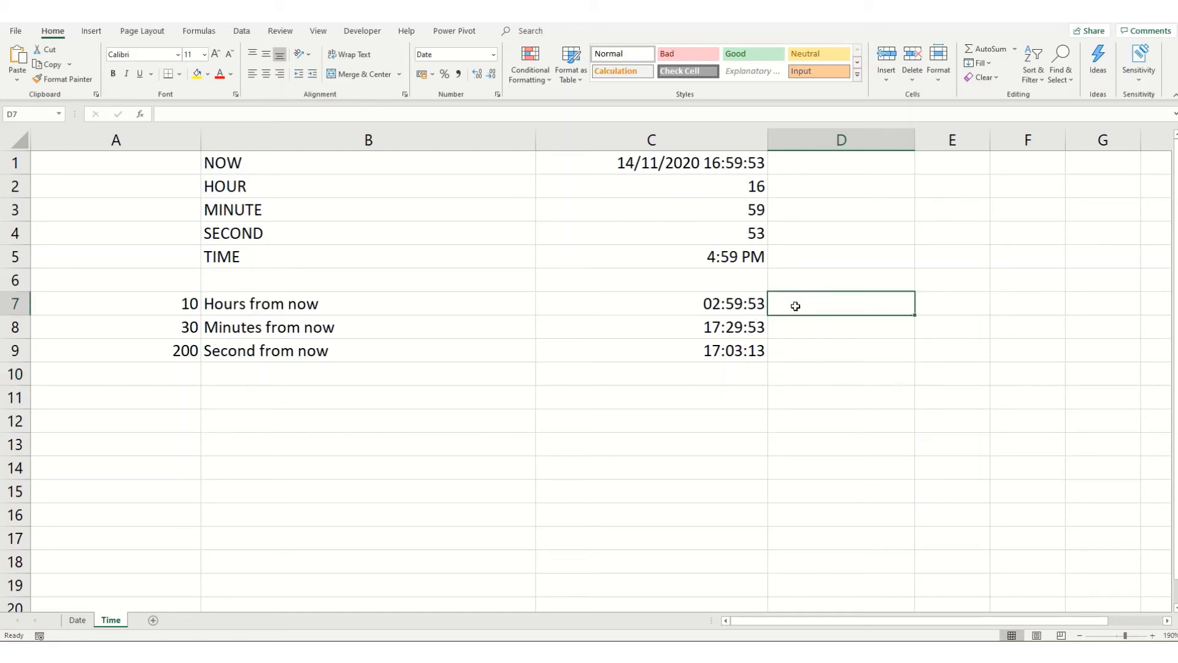
{"action": "type", "text": "="}
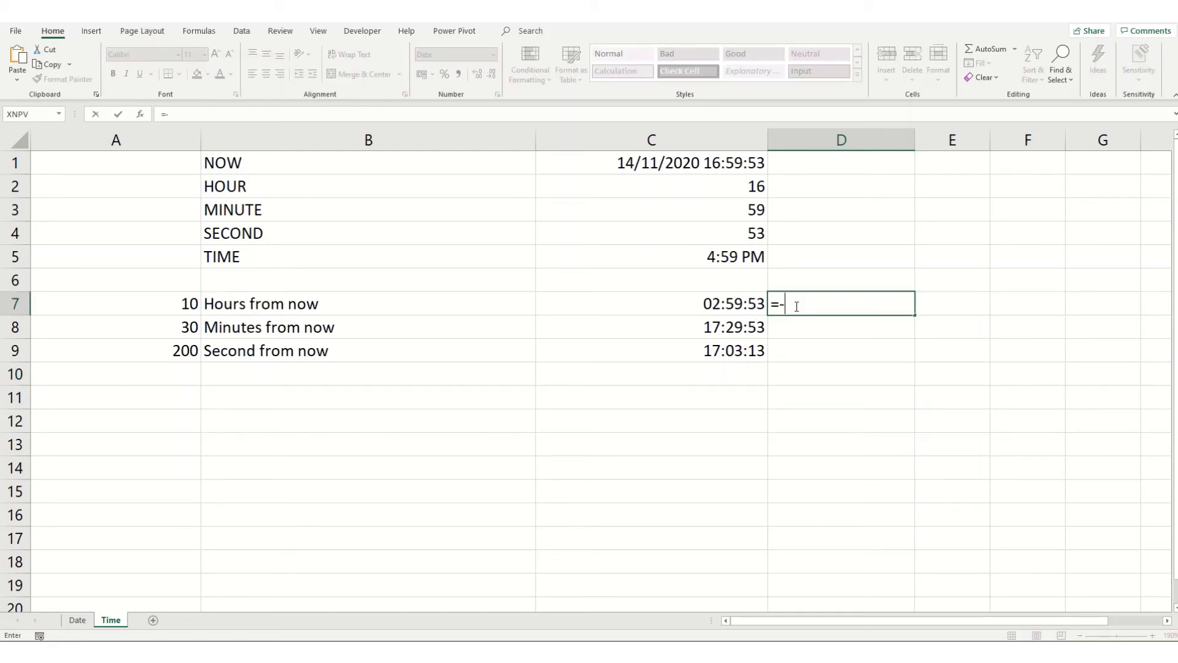
{"action": "type", "text": "time"}
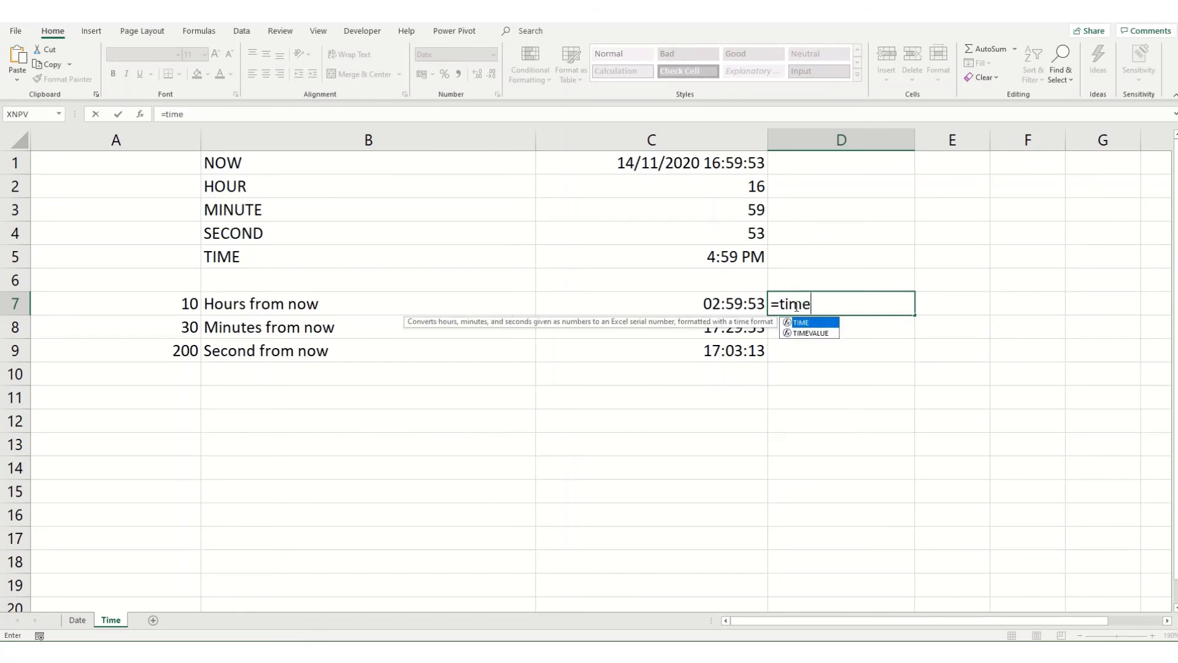
{"action": "key", "text": "Tab"}
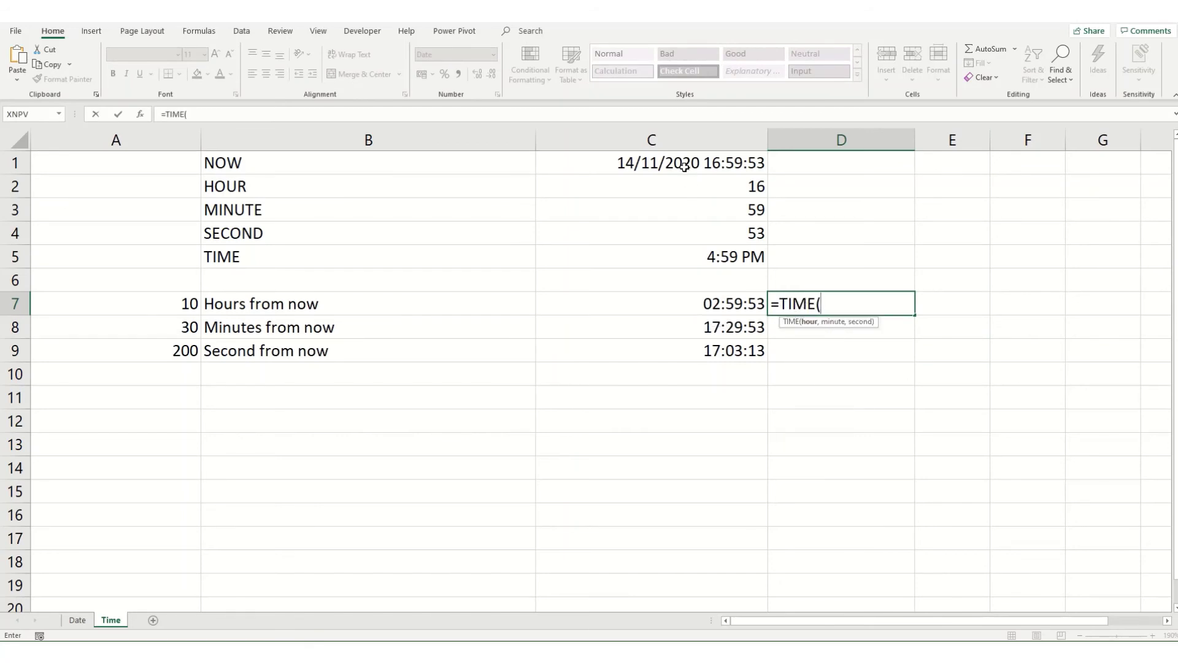
{"action": "type", "text": "hour"}
{"action": "key", "text": "Tab"}
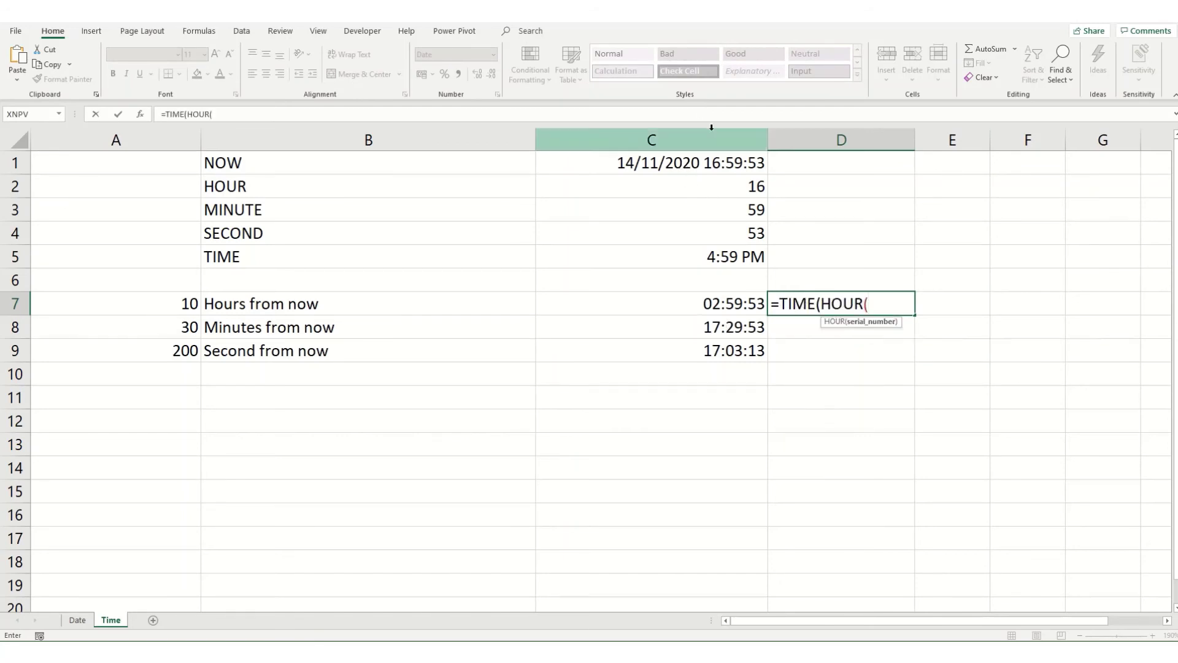
{"action": "left_click", "coordinate": [709, 163]}
{"action": "type", "text": "),"}
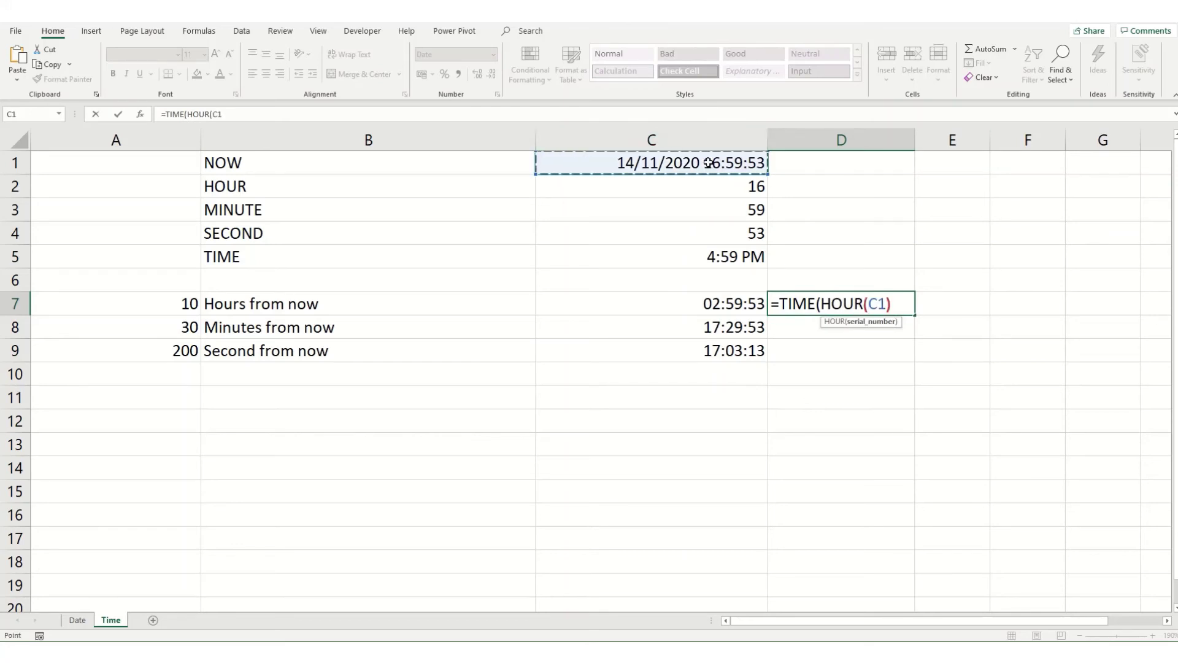
Step: Complete the D7 formula with MINUTE(C1) and SECOND(C1) as the minute and second arguments, giving =TIME(HOUR(C1),MINUTE(C1),SECOND(C1))
{"action": "type", "text": "minute"}
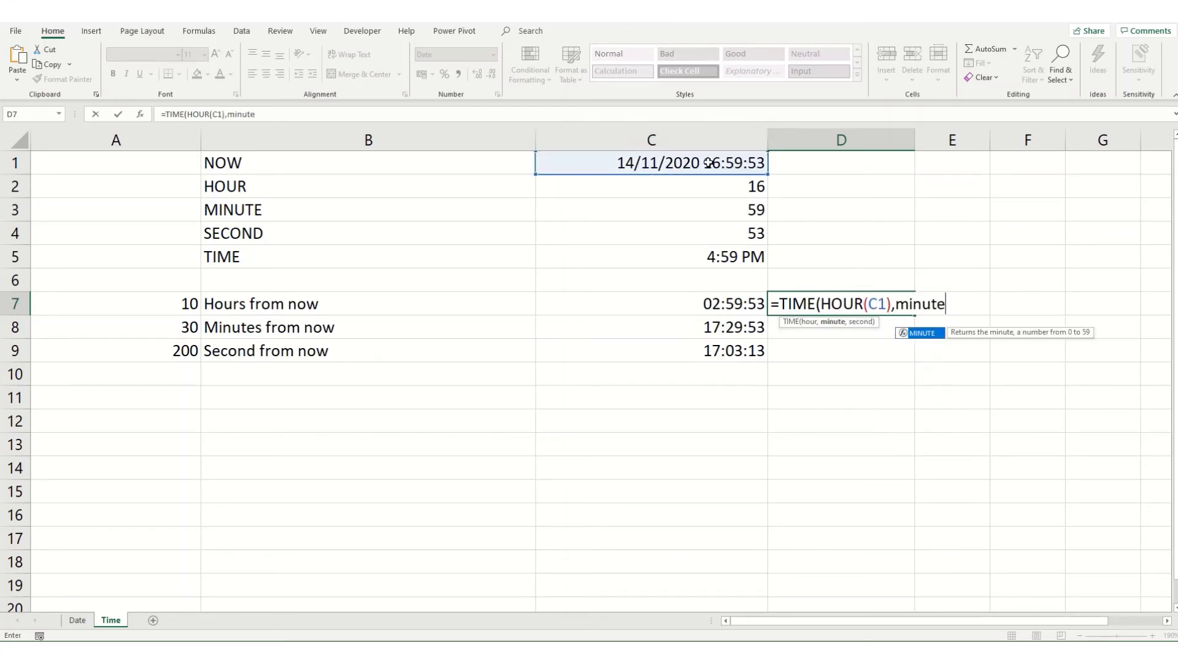
{"action": "key", "text": "Tab"}
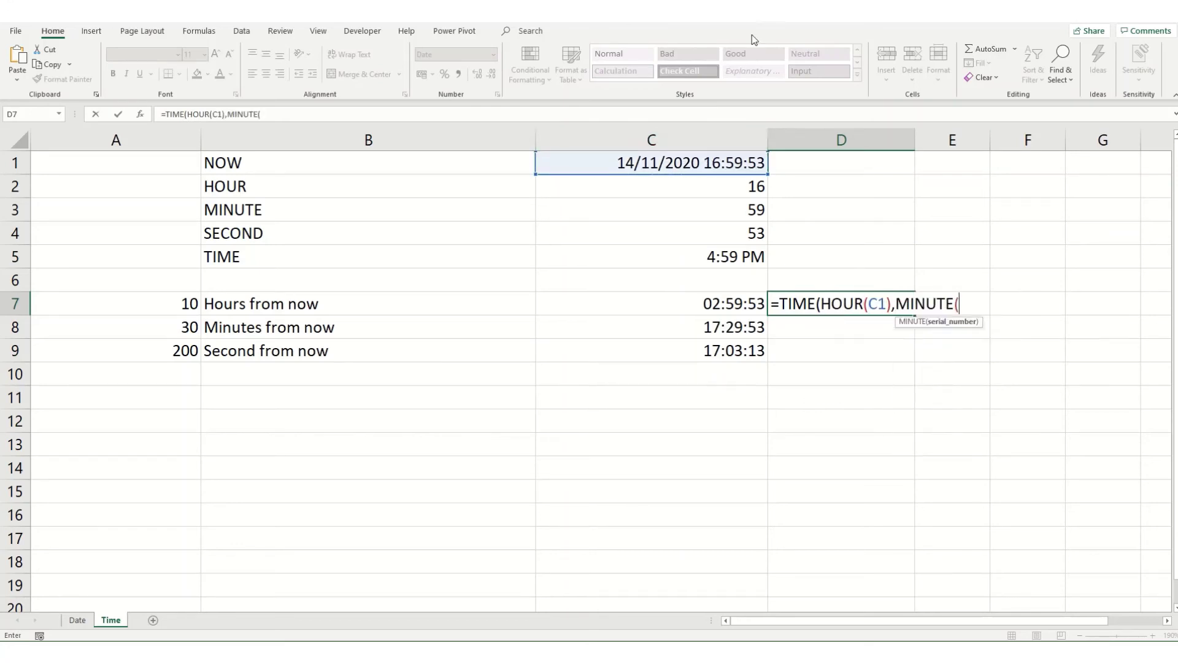
{"action": "left_click", "coordinate": [717, 158]}
{"action": "type", "text": ")"}
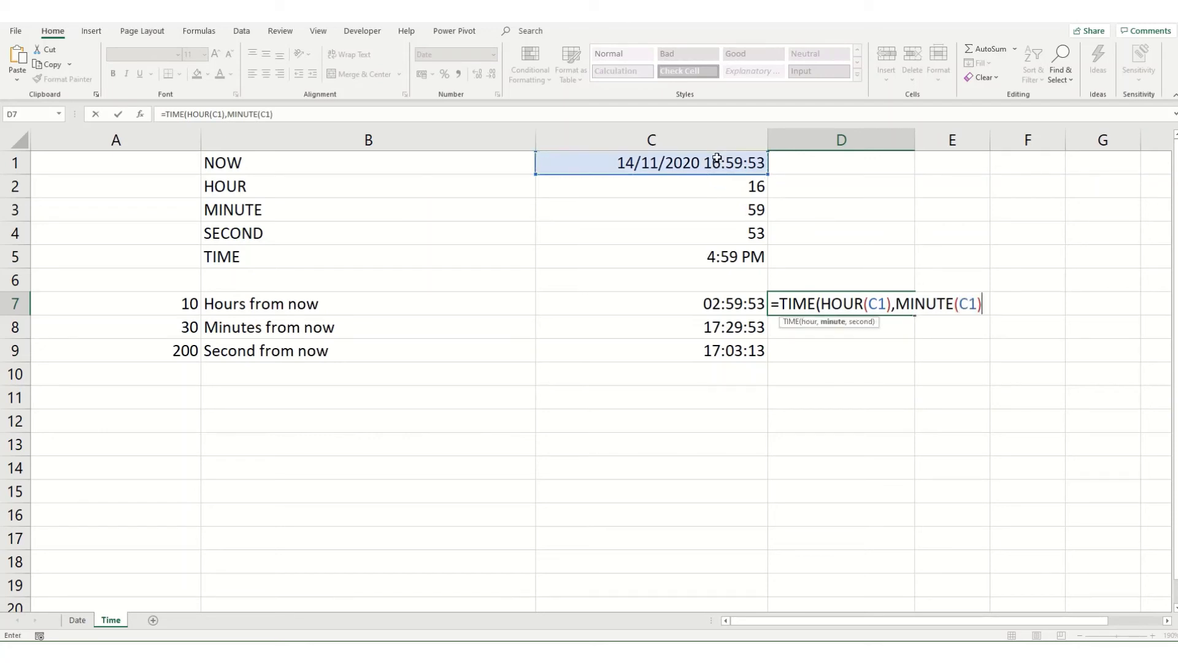
{"action": "type", "text": ","}
{"action": "type", "text": "second"}
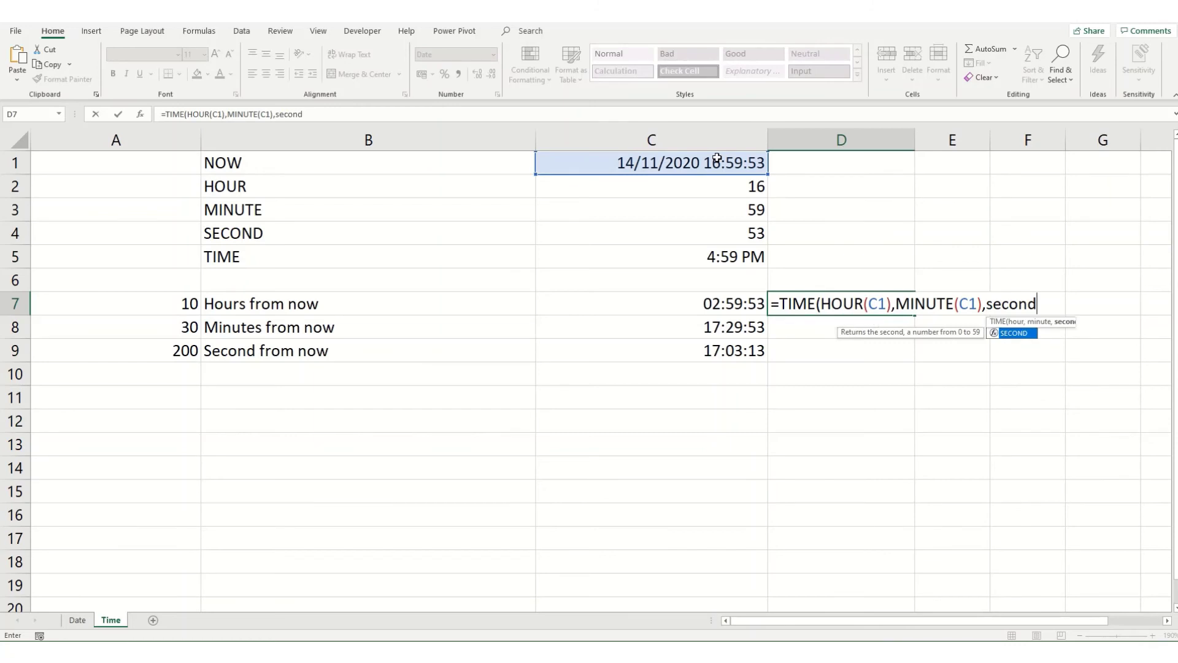
{"action": "key", "text": "Tab"}
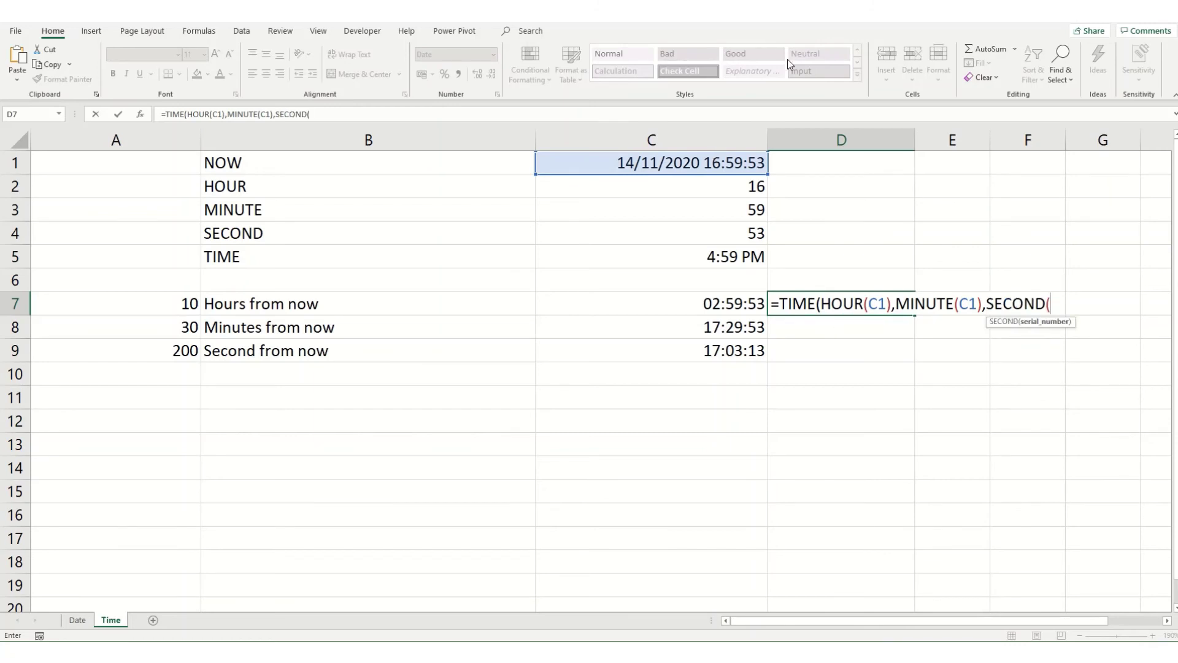
{"action": "left_click", "coordinate": [724, 160]}
{"action": "type", "text": "))"}
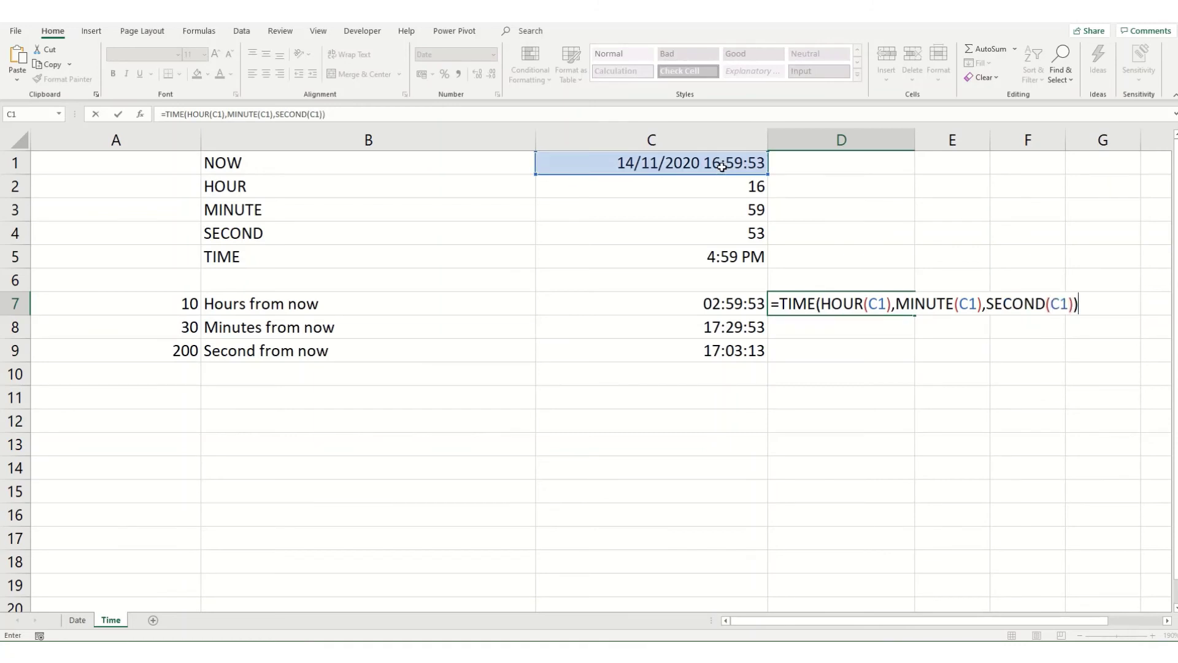
{"action": "key", "text": "Return"}
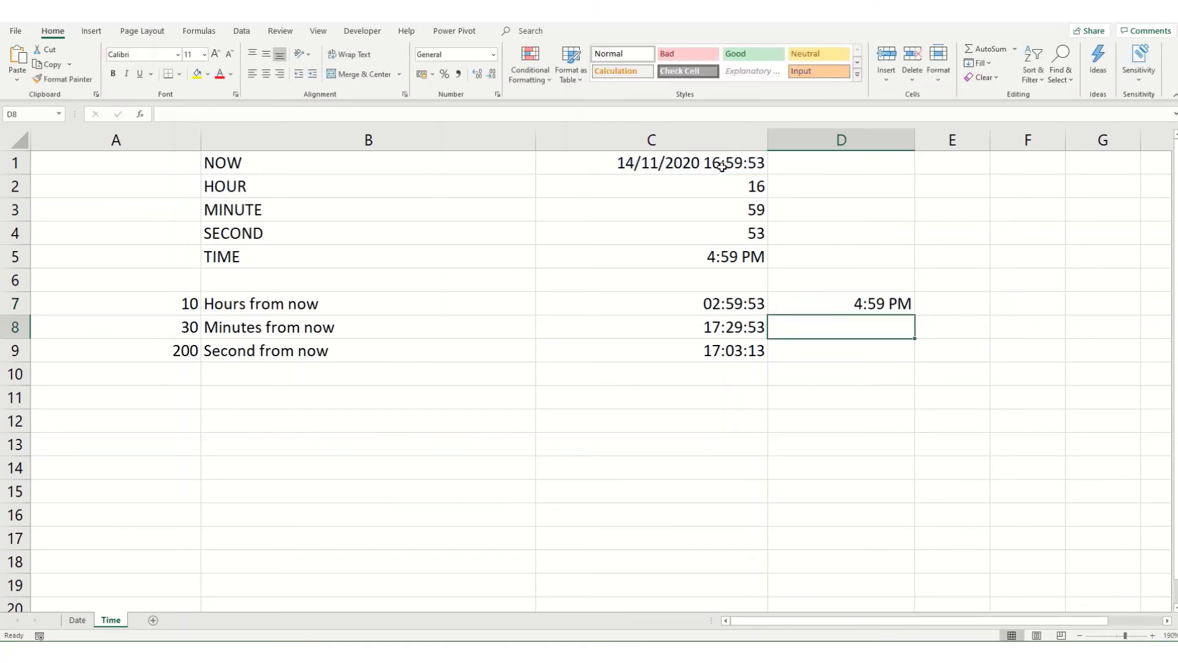
Step: Edit the formula in D7 to add the offsets in column A, giving =TIME(HOUR(C1)+A7,MINUTE(C1)+A8,SECOND(C1)+A9)
{"action": "left_click", "coordinate": [858, 305]}
{"action": "left_click", "coordinate": [223, 114]}
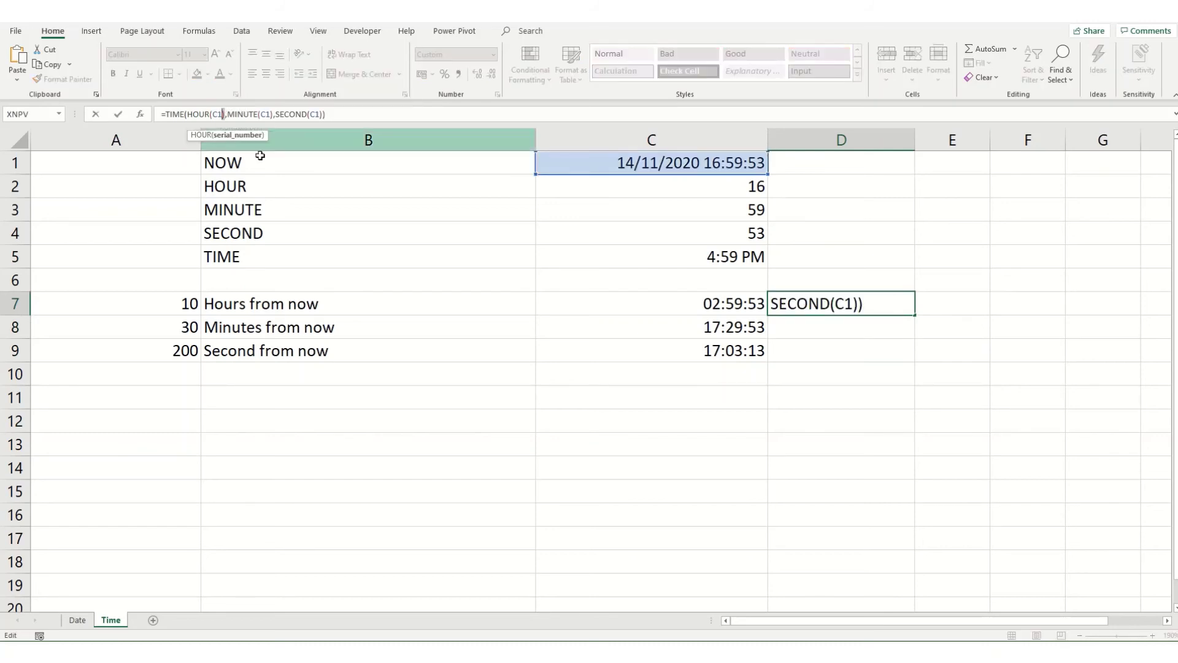
{"action": "key", "text": "Right"}
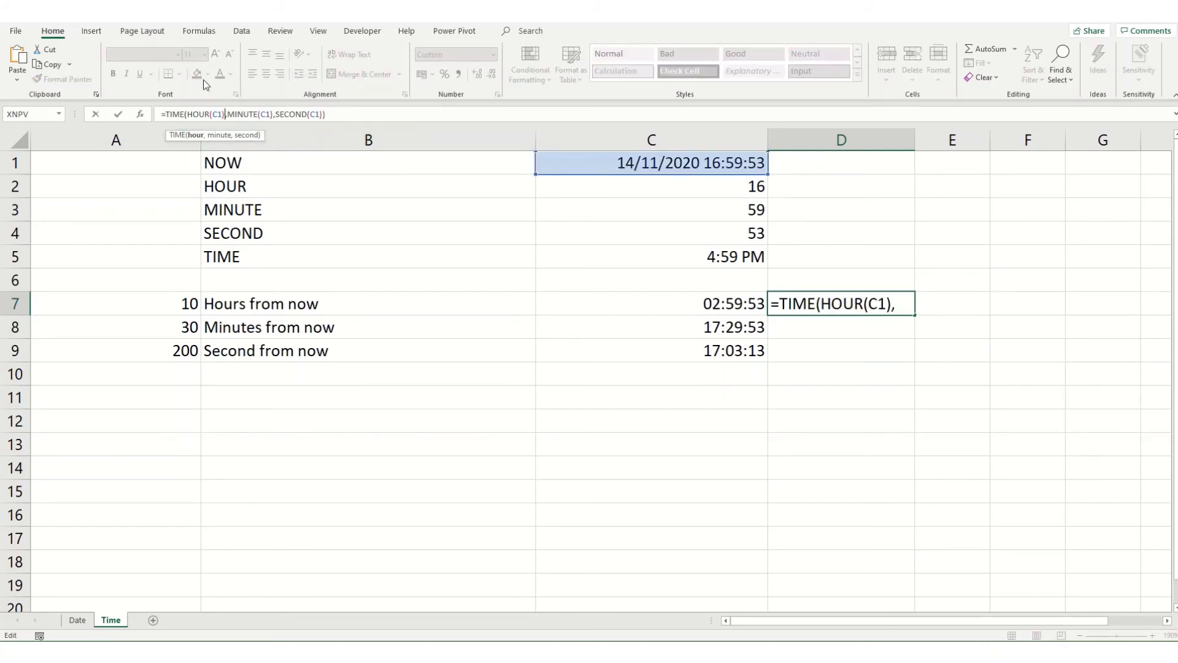
{"action": "type", "text": "+"}
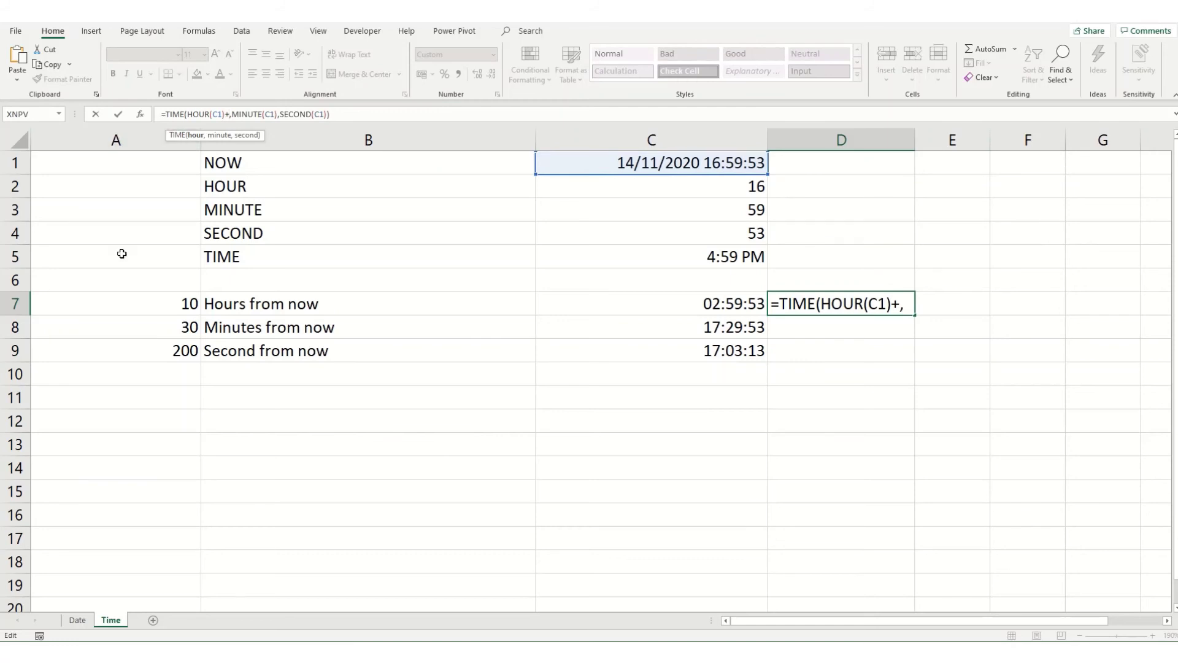
{"action": "left_click", "coordinate": [162, 305]}
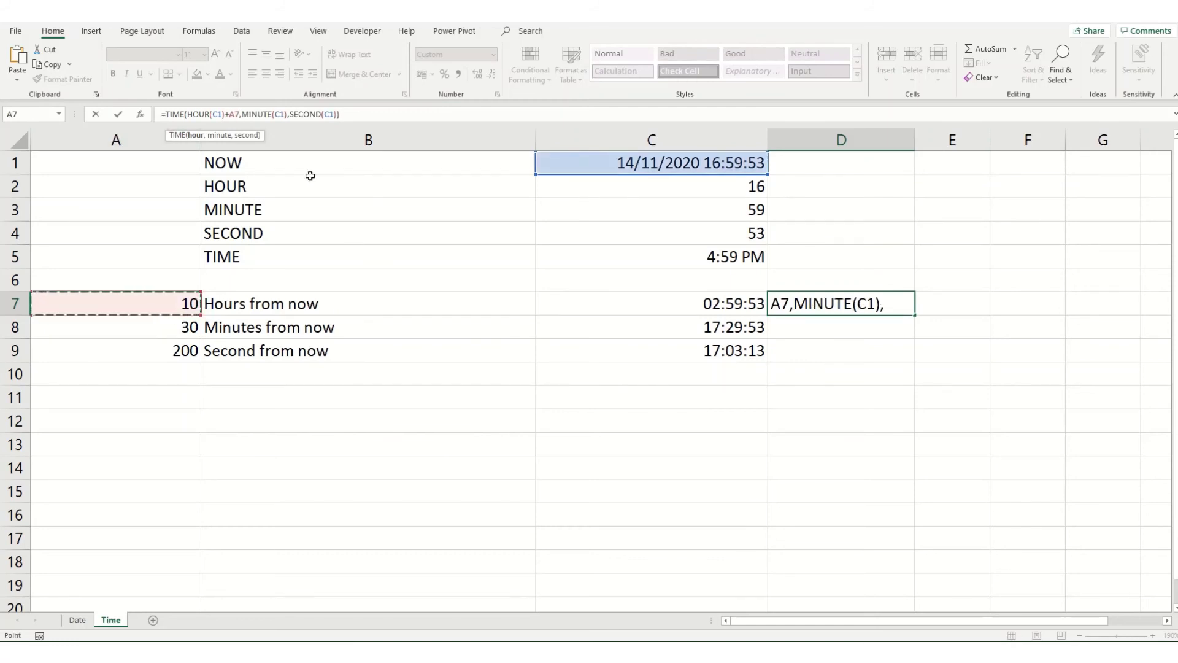
{"action": "left_click", "coordinate": [286, 114]}
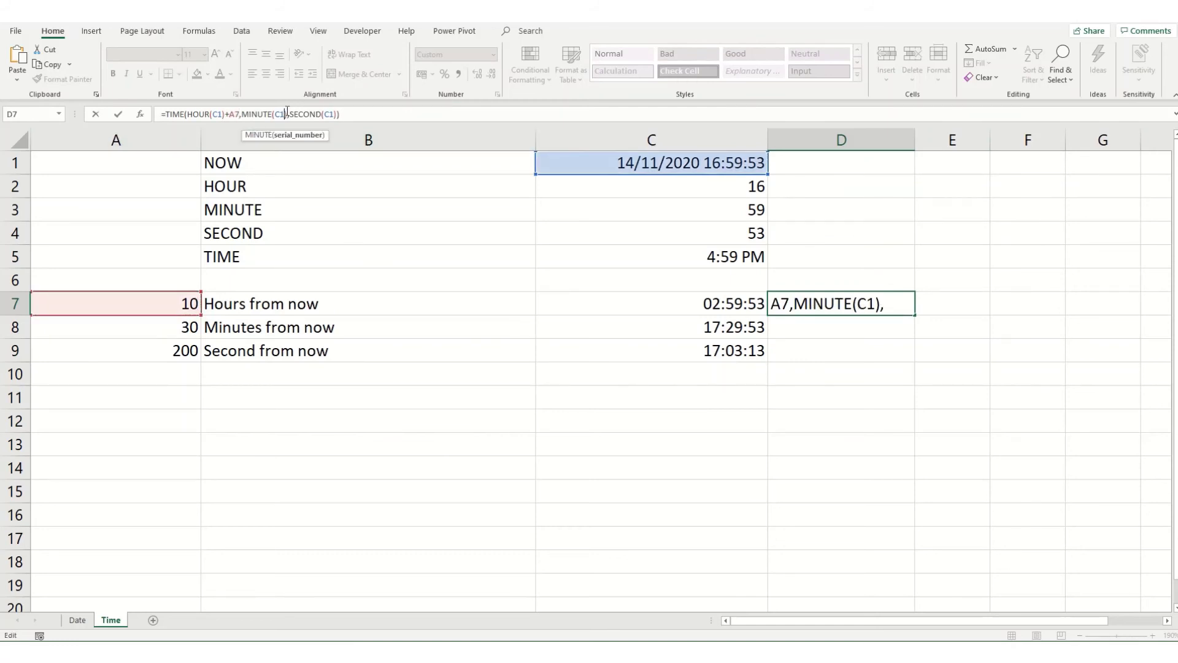
{"action": "type", "text": "+"}
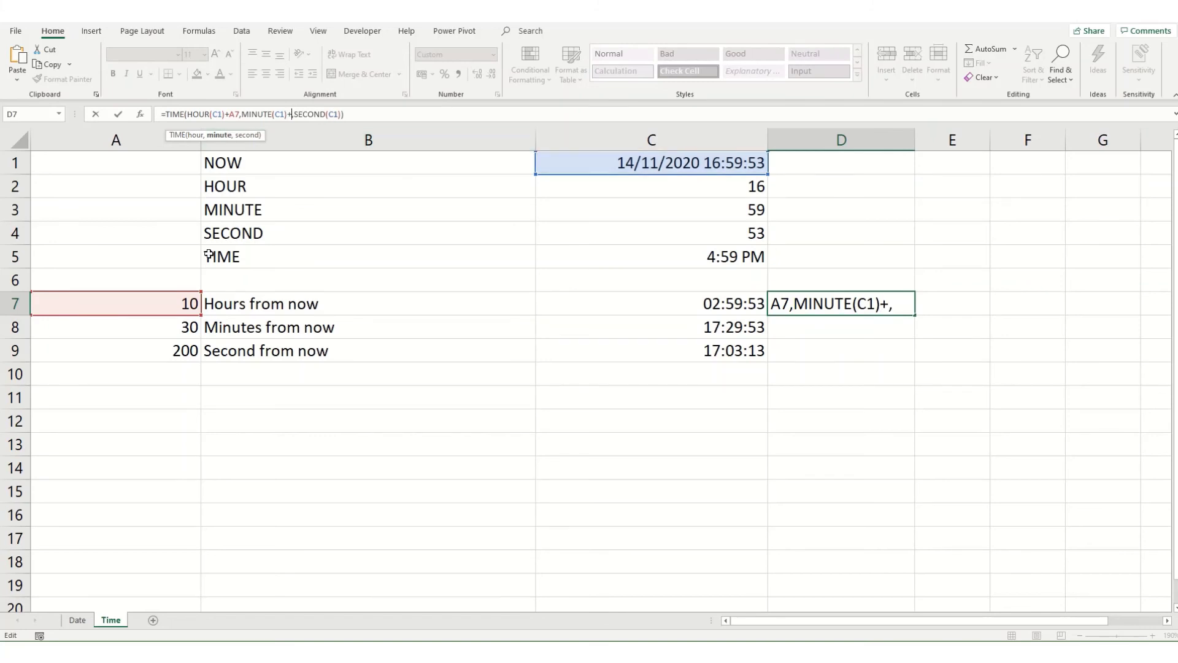
{"action": "left_click", "coordinate": [153, 327]}
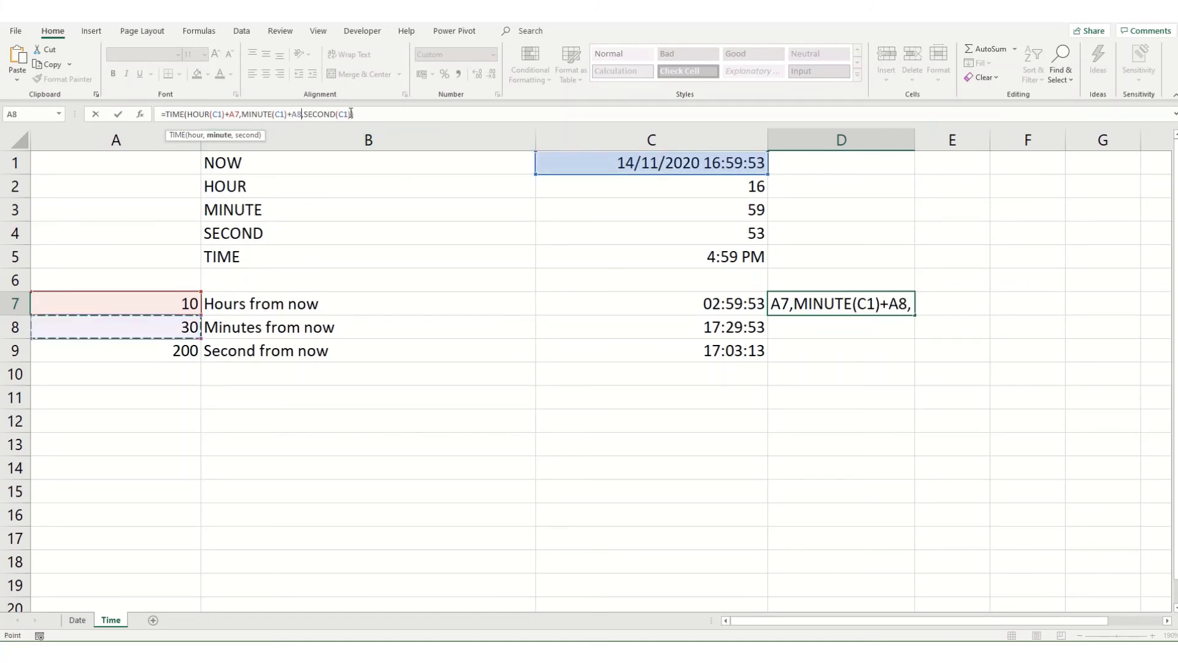
{"action": "left_click", "coordinate": [351, 114]}
{"action": "type", "text": "+"}
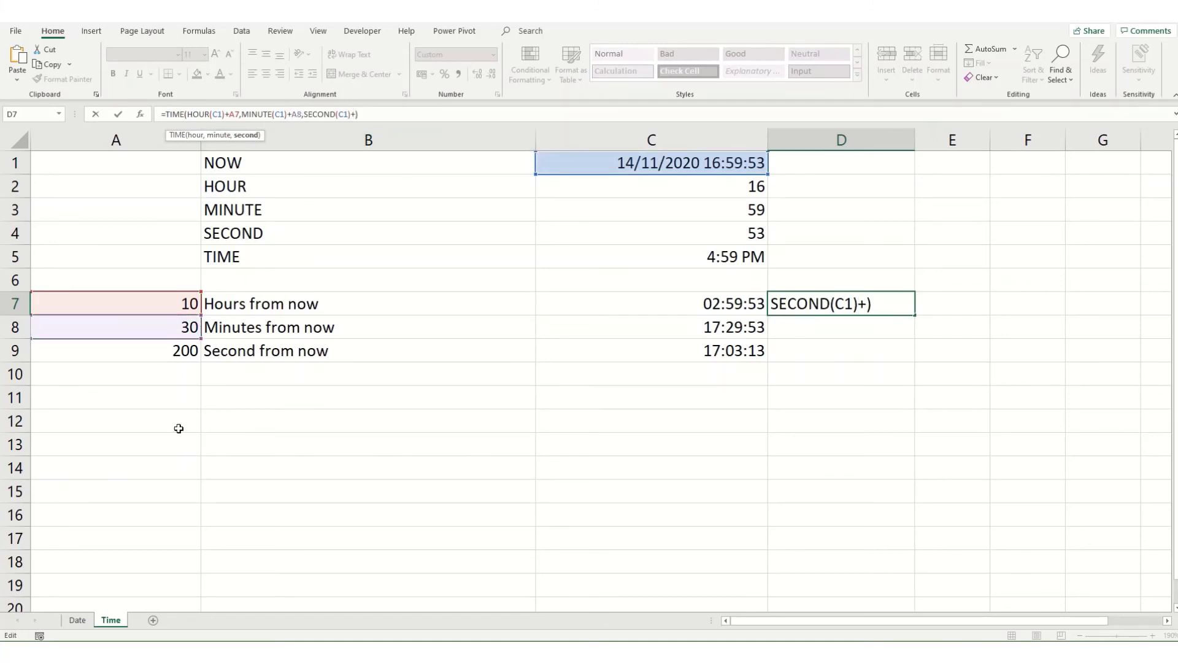
{"action": "left_click", "coordinate": [171, 350]}
{"action": "key", "text": "Return"}
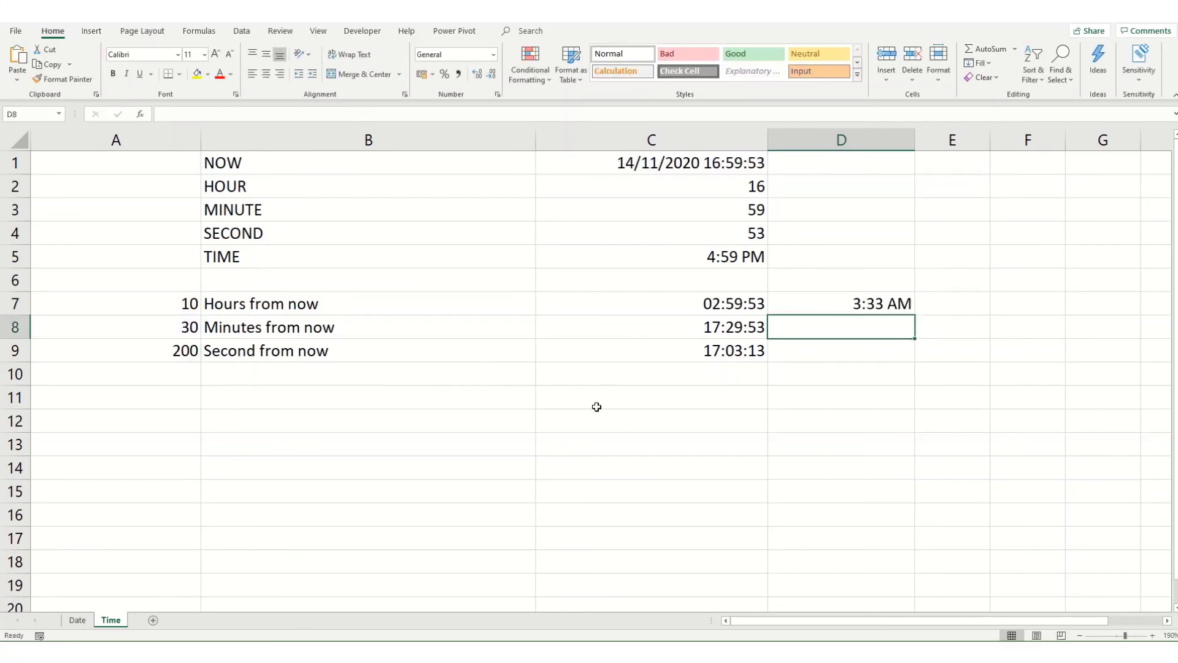
Step: Change the number of hours from now in cell A7 to 5
{"action": "left_click", "coordinate": [858, 305]}
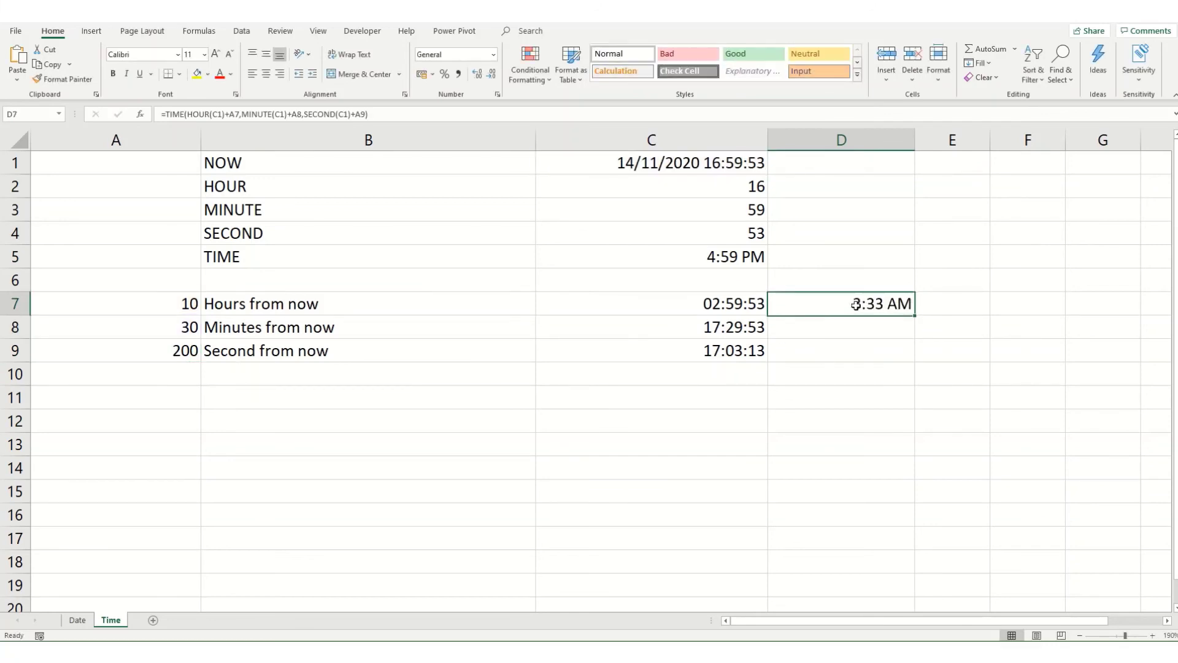
{"action": "left_click", "coordinate": [162, 295]}
{"action": "type", "text": "5"}
{"action": "key", "text": "Return"}
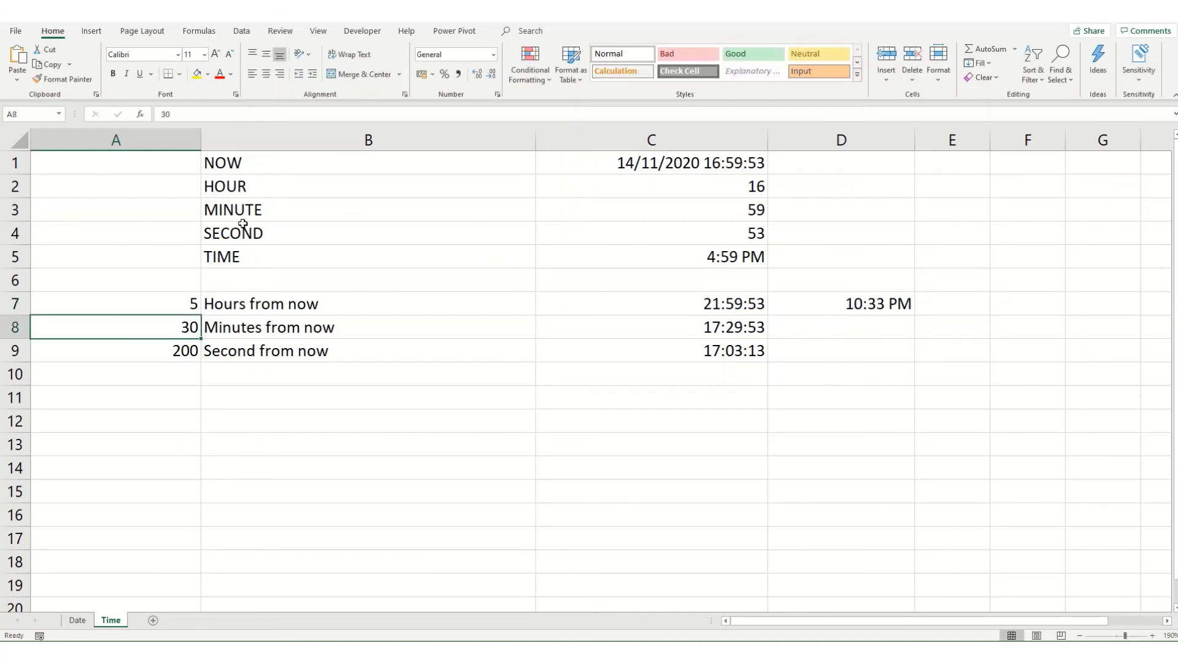
Step: Format cell D7 with the Time number format of type 1:30:55 PM
{"action": "left_click", "coordinate": [890, 301]}
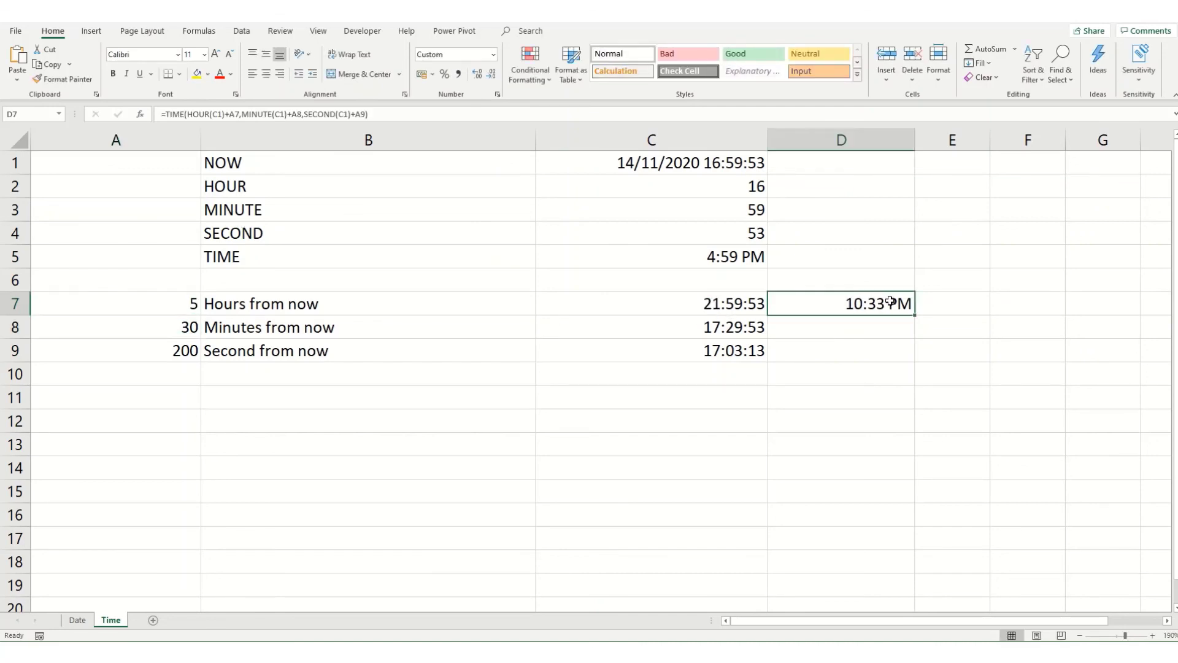
{"action": "left_click", "coordinate": [498, 94]}
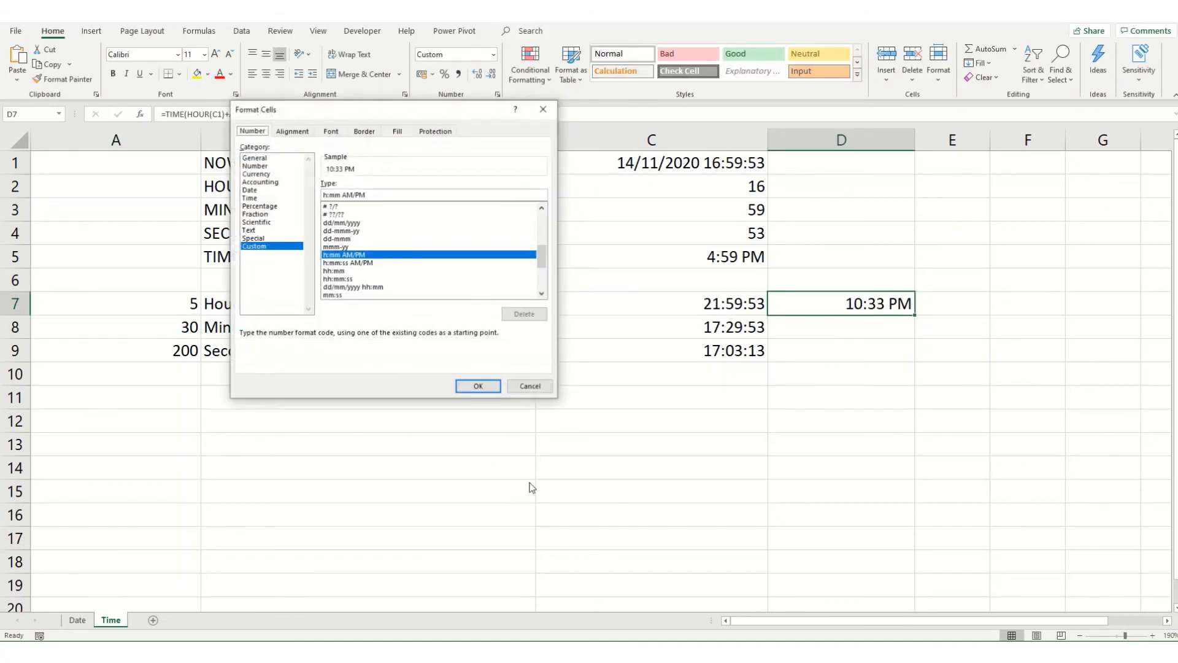
{"action": "left_click", "coordinate": [252, 198]}
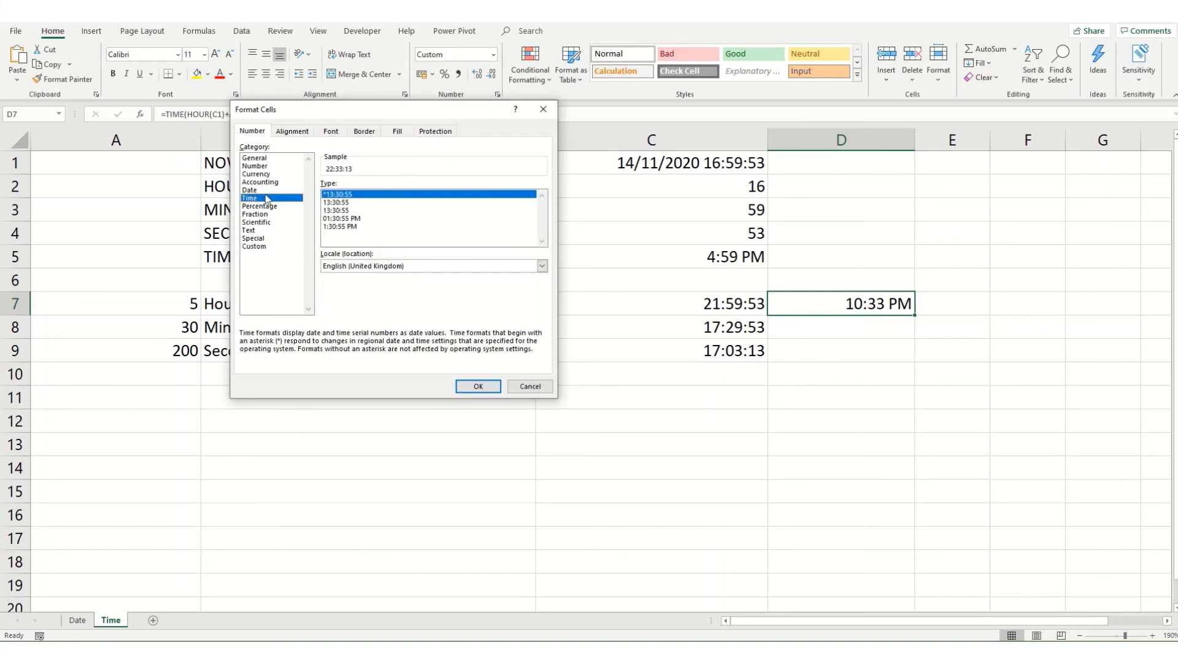
{"action": "left_click", "coordinate": [340, 227]}
{"action": "left_click", "coordinate": [478, 386]}
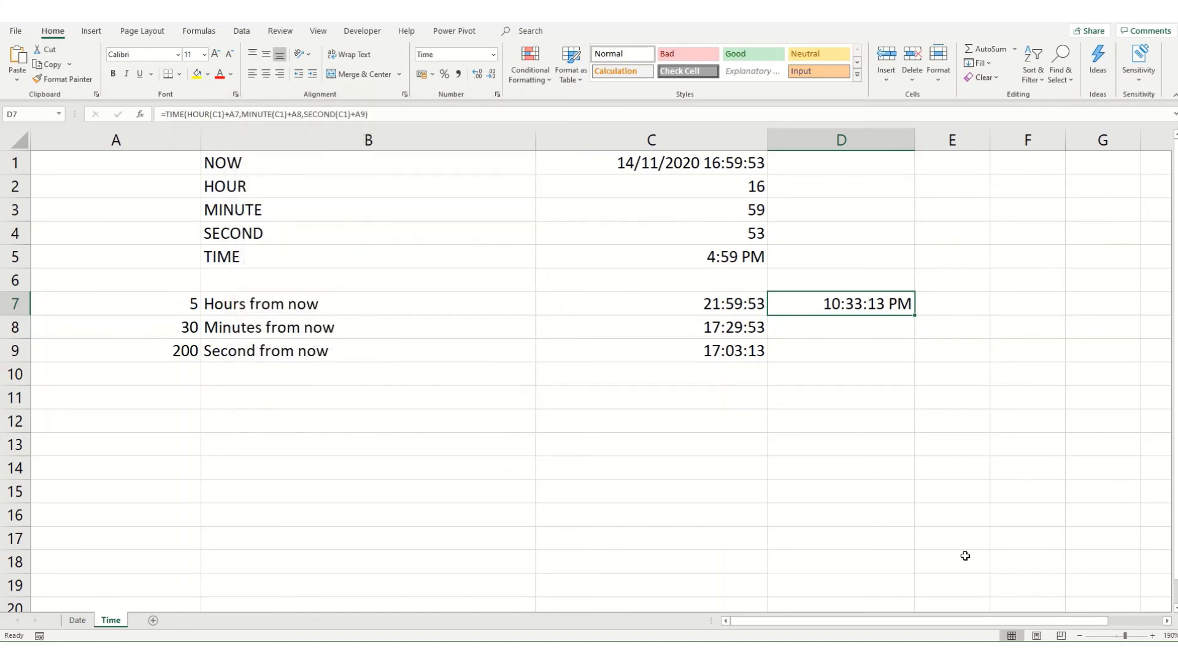